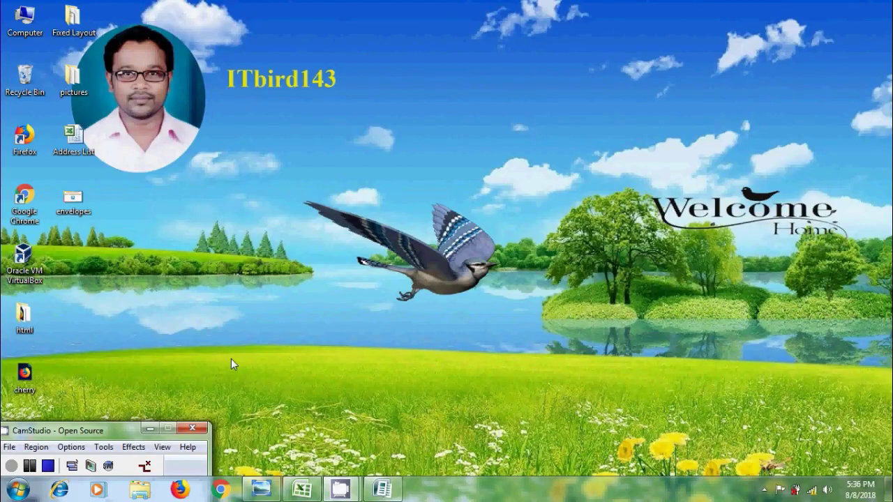
# Step: Open the envelopes tutorial title image maximized in Windows Photo Viewer
pyautogui.click(261, 488)
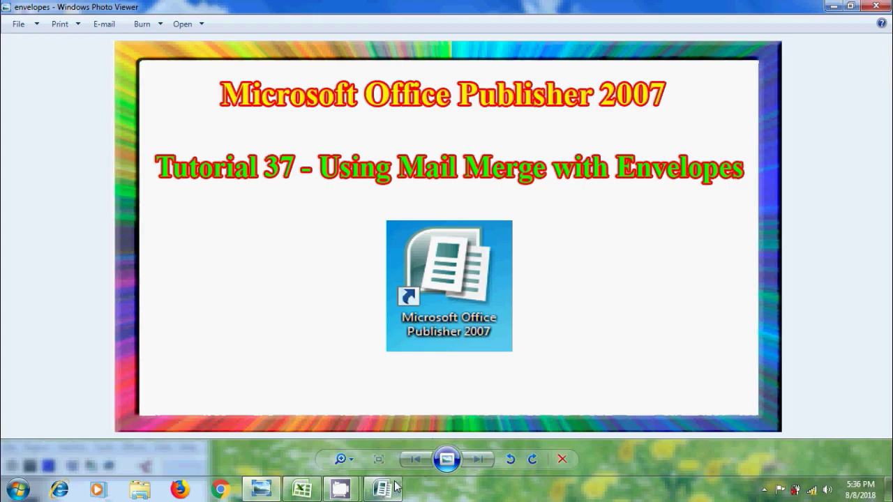
# Step: Create a new envelope publication from the Marker envelope design in Publisher
pyautogui.click(393, 488)
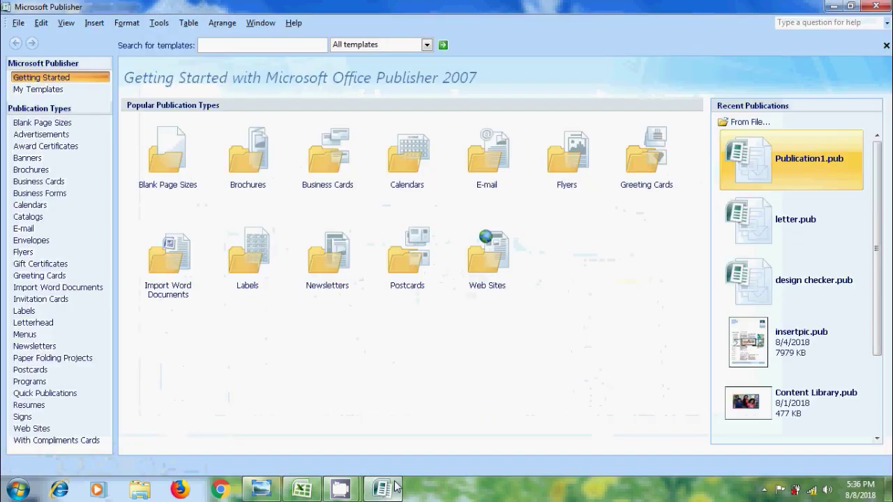
pyautogui.click(51, 244)
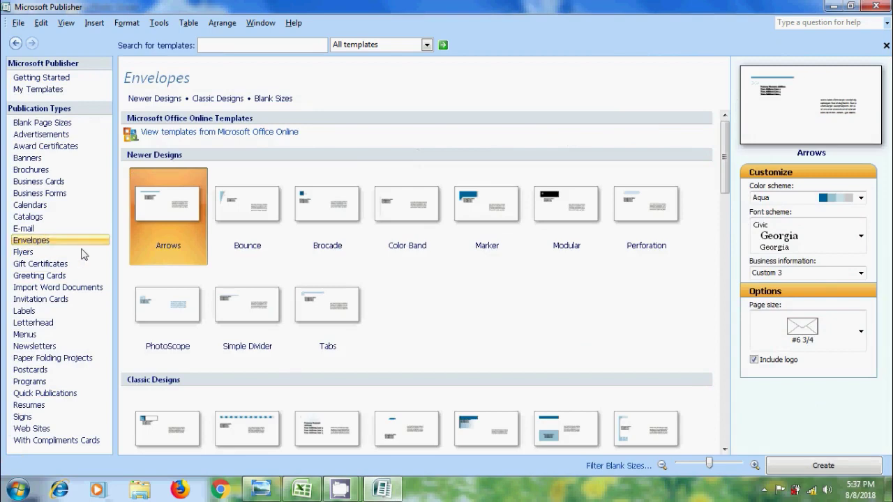
pyautogui.click(469, 239)
pyautogui.click(854, 466)
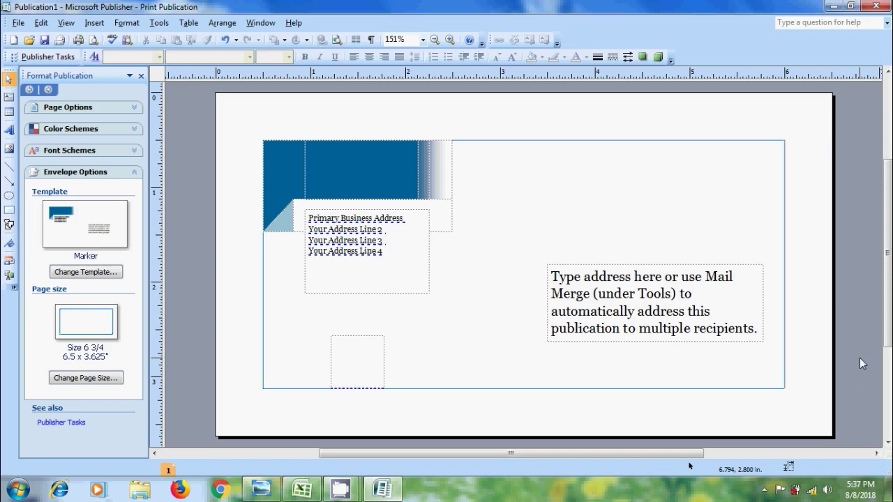
# Step: Delete the recipient address box and the empty lower-left box, then edit the return address
pyautogui.click(740, 265)
pyautogui.press('Delete')
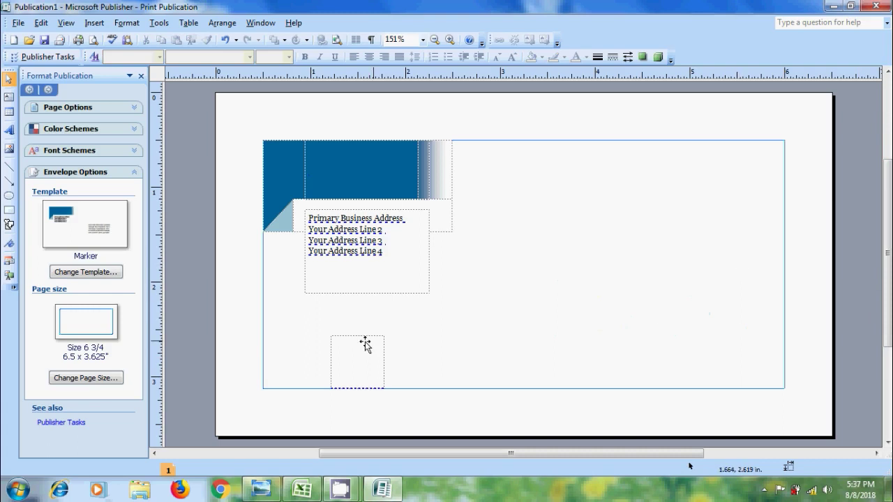
pyautogui.click(374, 335)
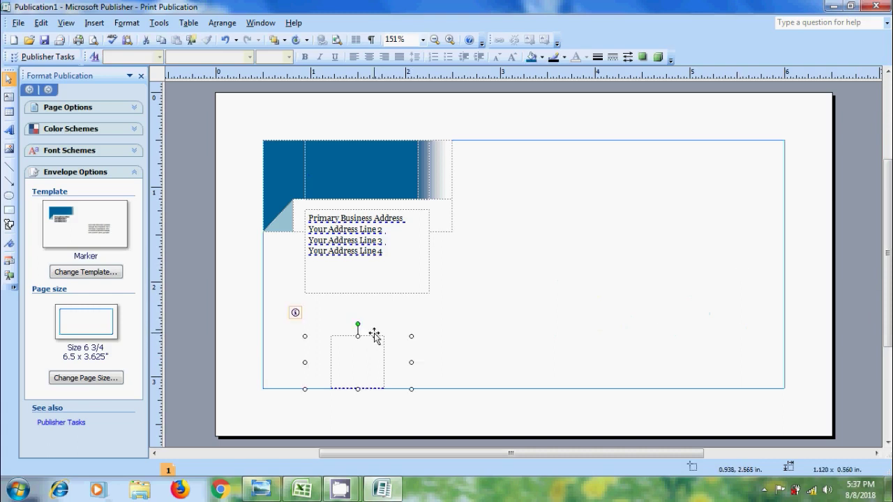
pyautogui.press('Delete')
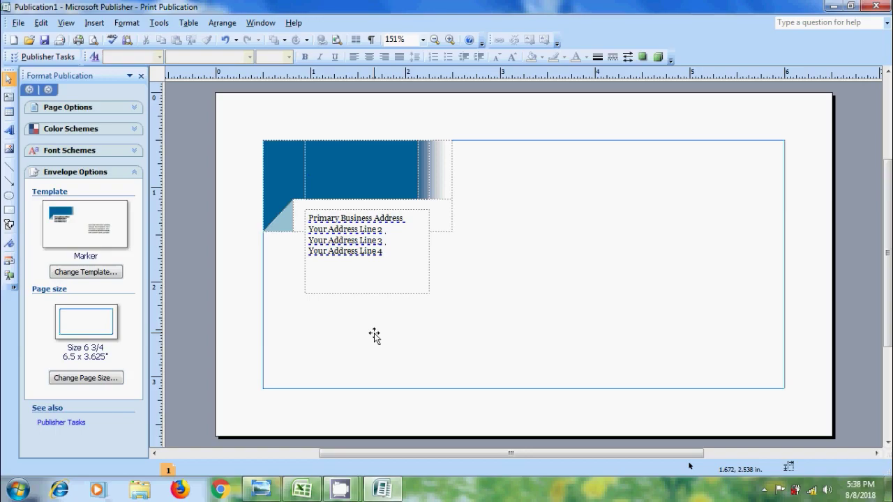
pyautogui.click(387, 245)
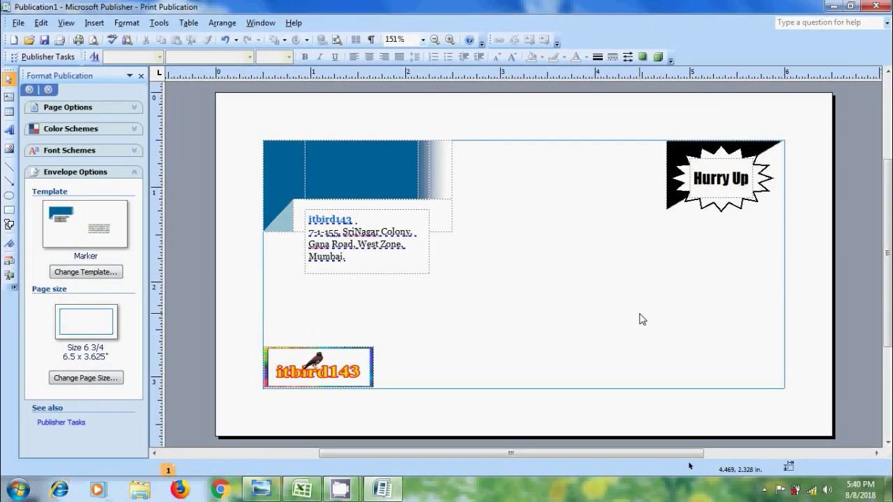
# Step: Start Mail Merge from Tools > Mailings and Catalogs and review the Excel address list
pyautogui.click(159, 23)
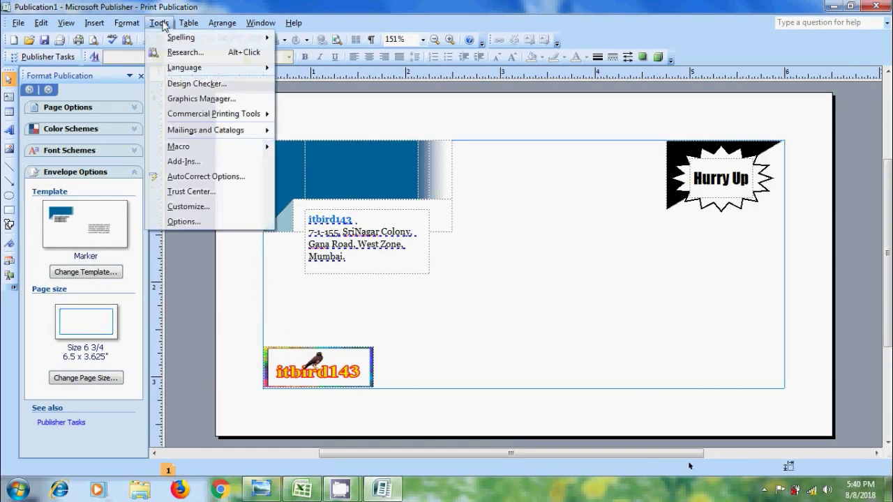
pyautogui.moveTo(206, 131)
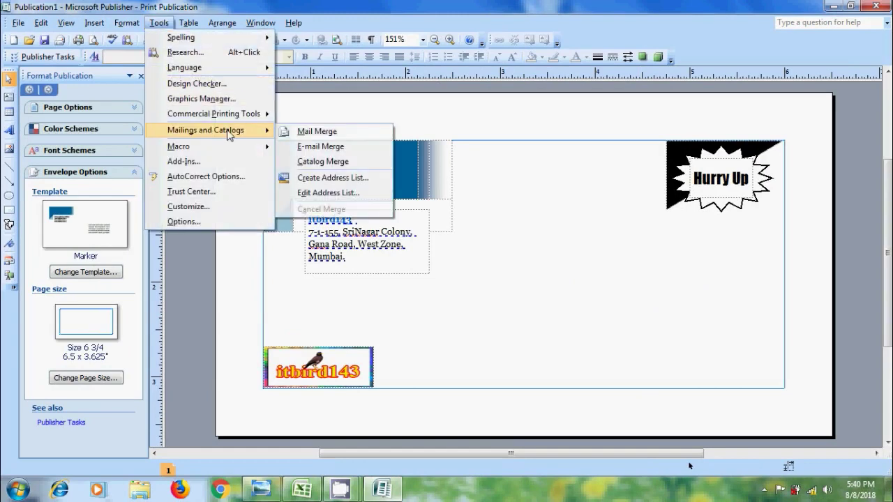
pyautogui.click(340, 133)
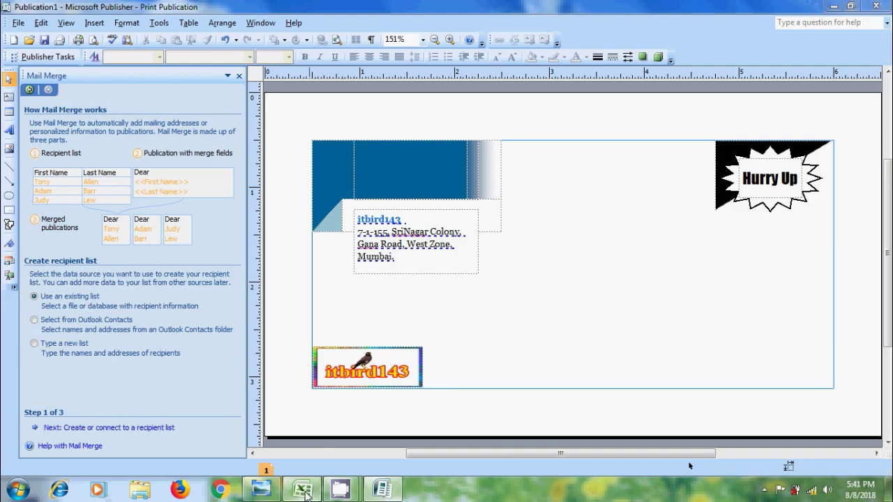
pyautogui.click(305, 492)
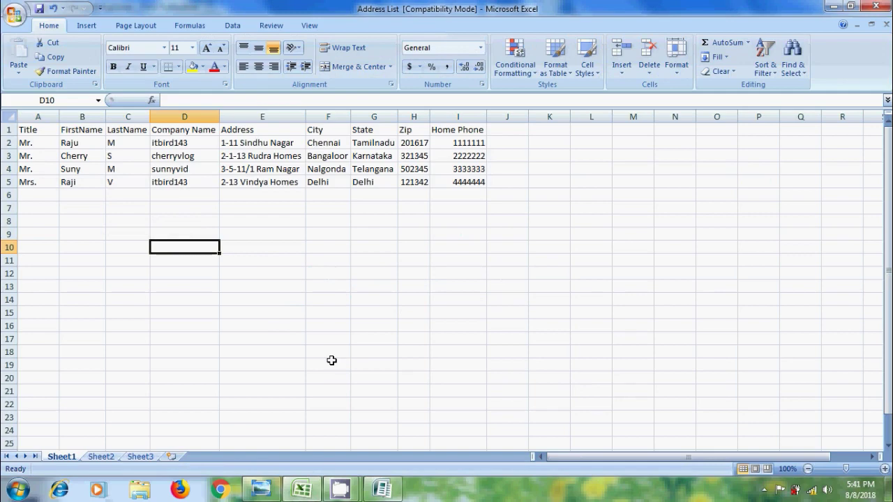
# Step: Connect the merge to the Address List workbook on the Desktop as the recipient list
pyautogui.click(389, 490)
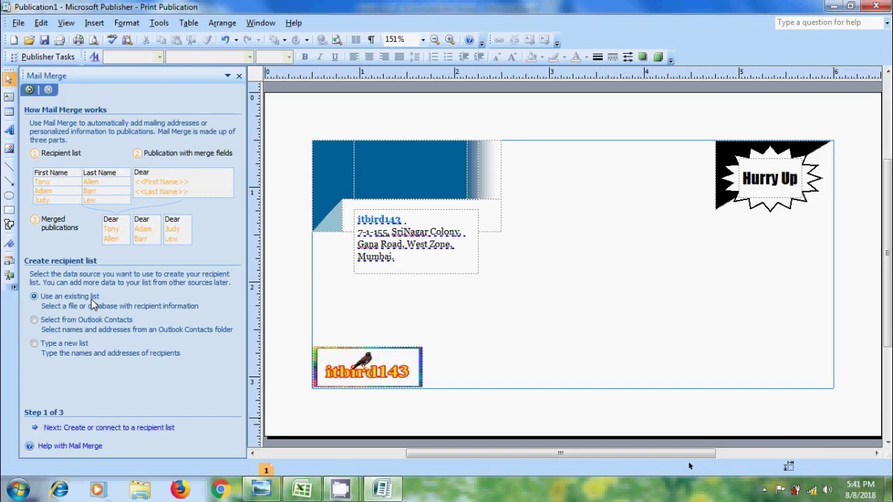
pyautogui.click(117, 434)
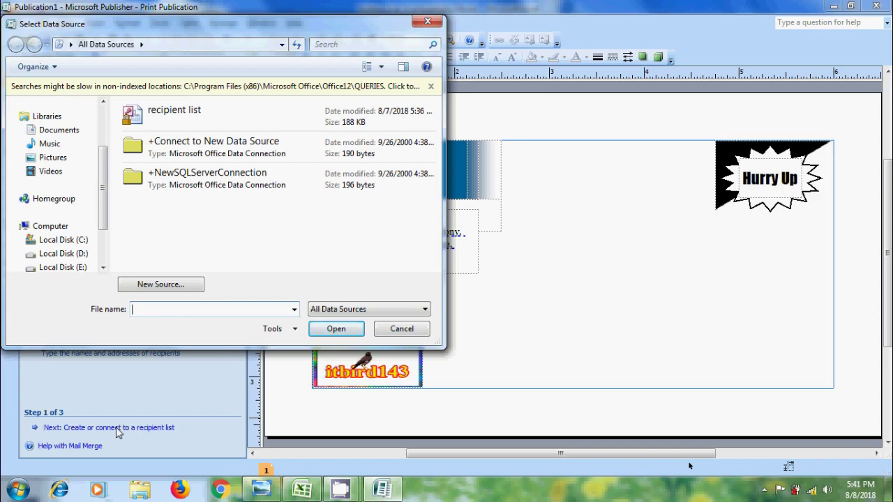
pyautogui.scroll(3, 103, 189)
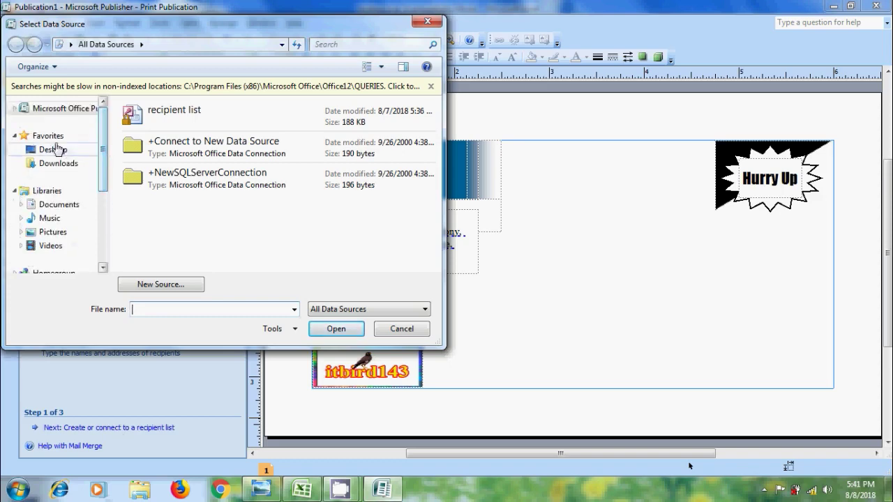
pyautogui.click(56, 149)
pyautogui.scroll(-1, 439, 224)
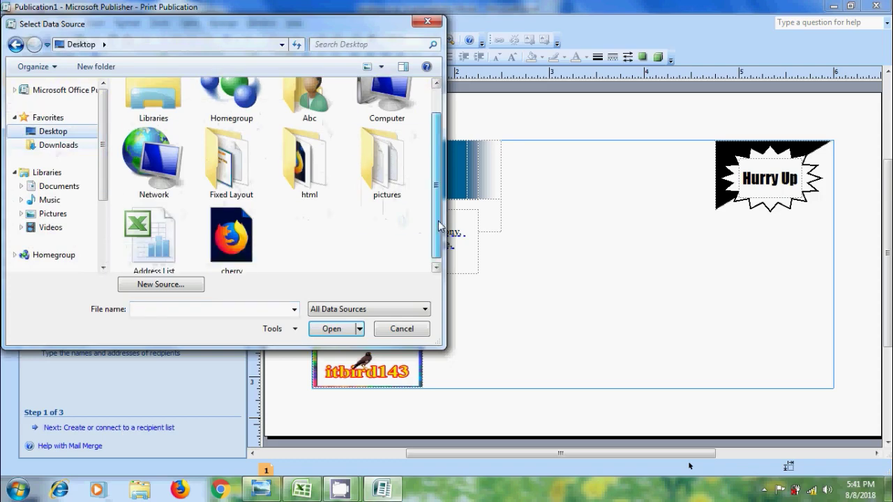
pyautogui.click(153, 237)
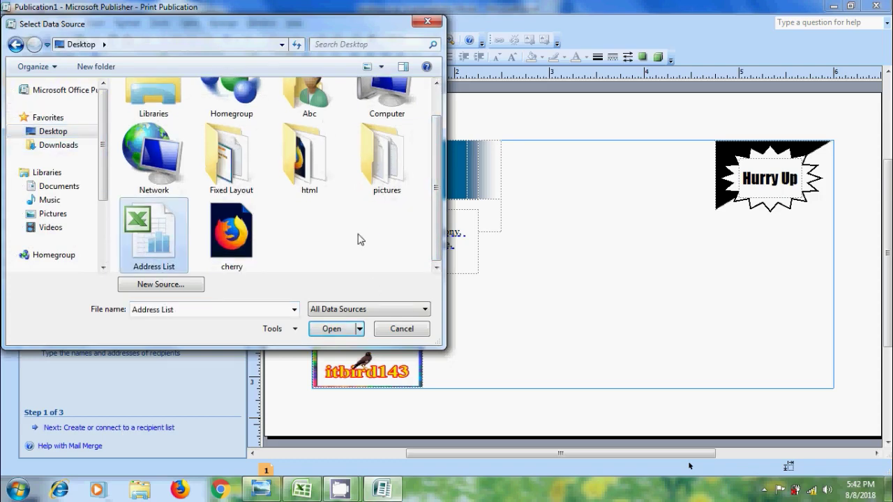
pyautogui.click(334, 329)
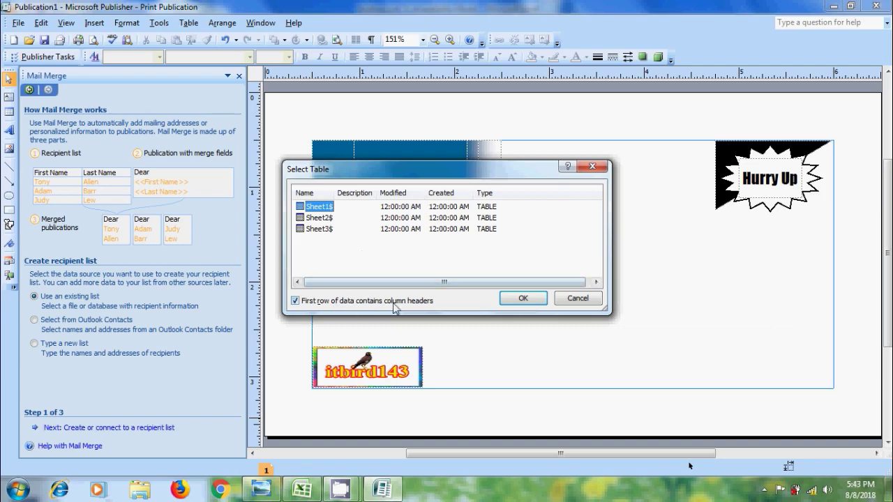
# Step: Import Sheet1$ of Address List and review the four recipients' columns
pyautogui.click(518, 299)
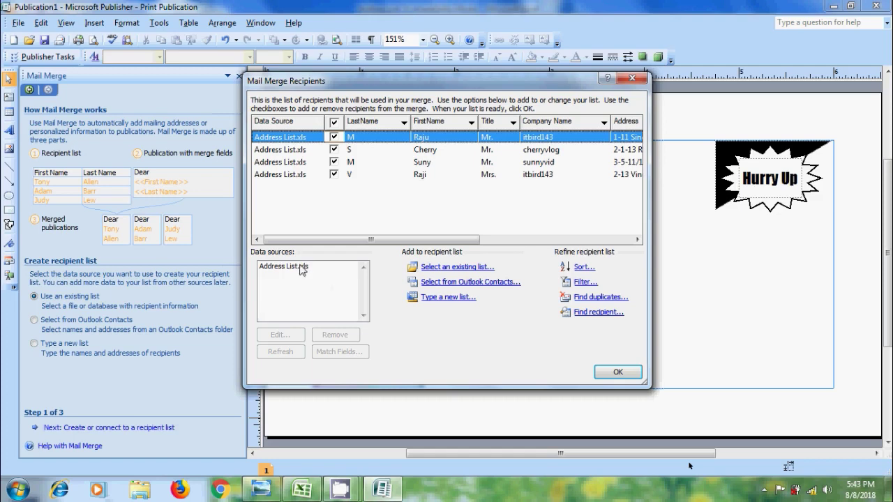
pyautogui.click(302, 270)
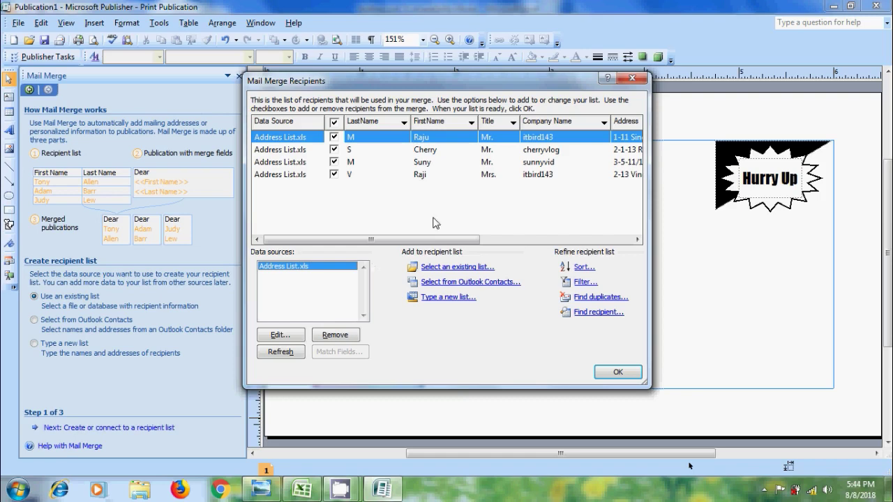
pyautogui.moveTo(409, 242)
pyautogui.mouseDown()
pyautogui.moveTo(579, 256)
pyautogui.moveTo(402, 242)
pyautogui.mouseUp()
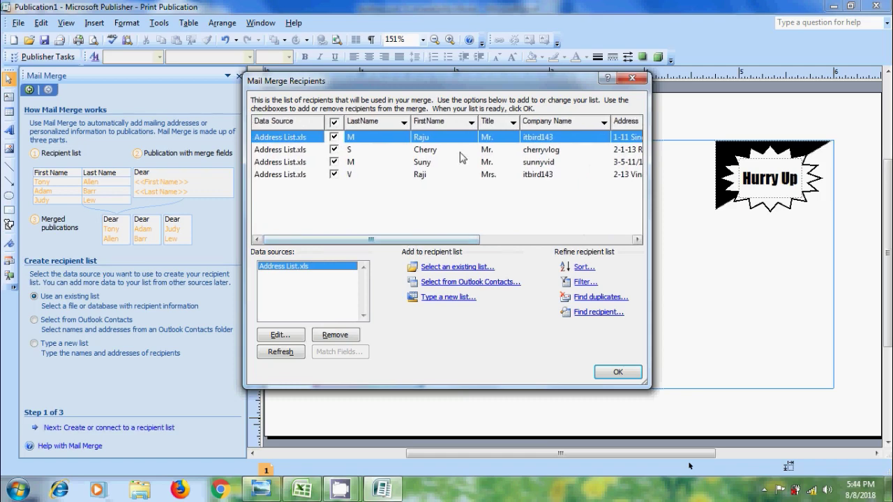
# Step: Sort the merge recipient list by FirstName
pyautogui.click(583, 268)
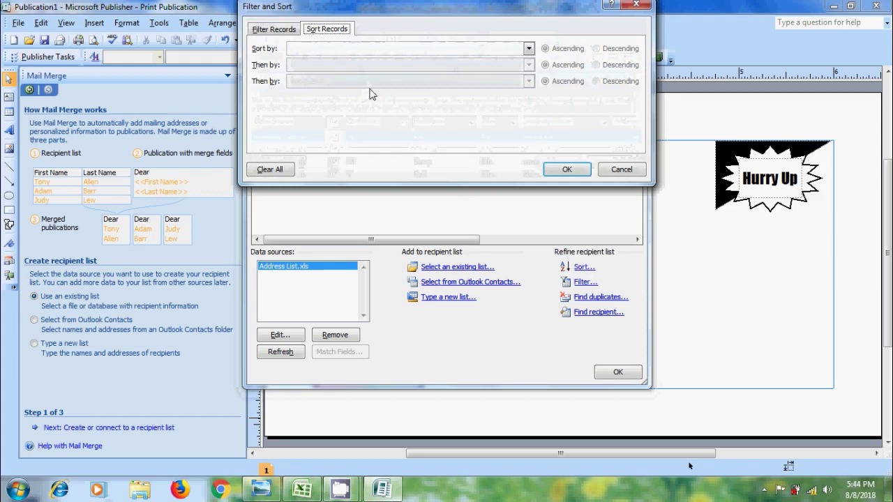
pyautogui.click(529, 48)
pyautogui.click(356, 77)
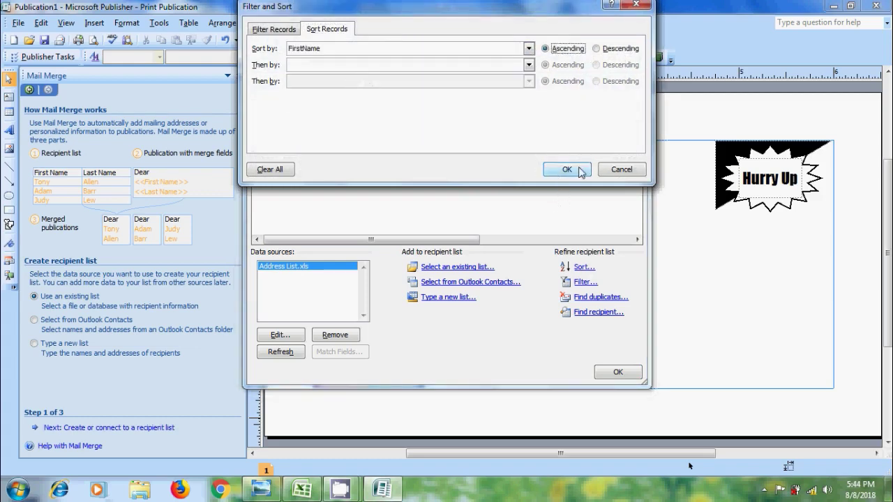
pyautogui.click(567, 169)
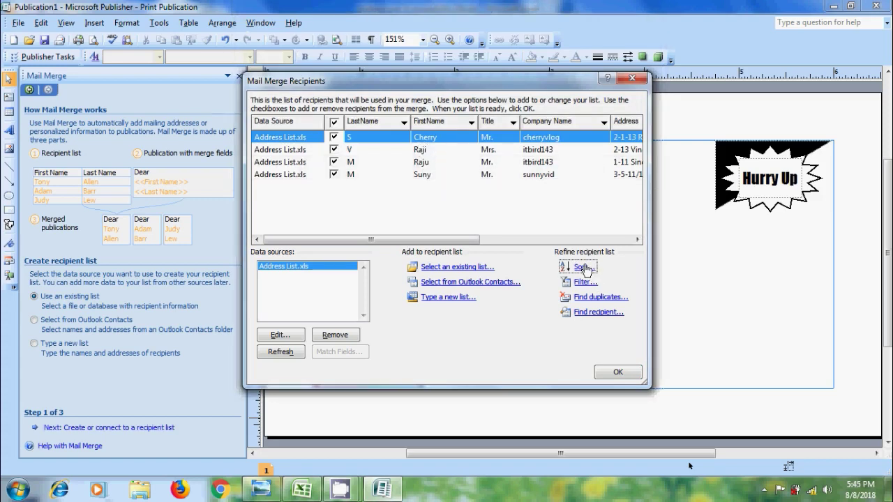
# Step: Add LastName as a secondary sort for the recipients
pyautogui.click(583, 267)
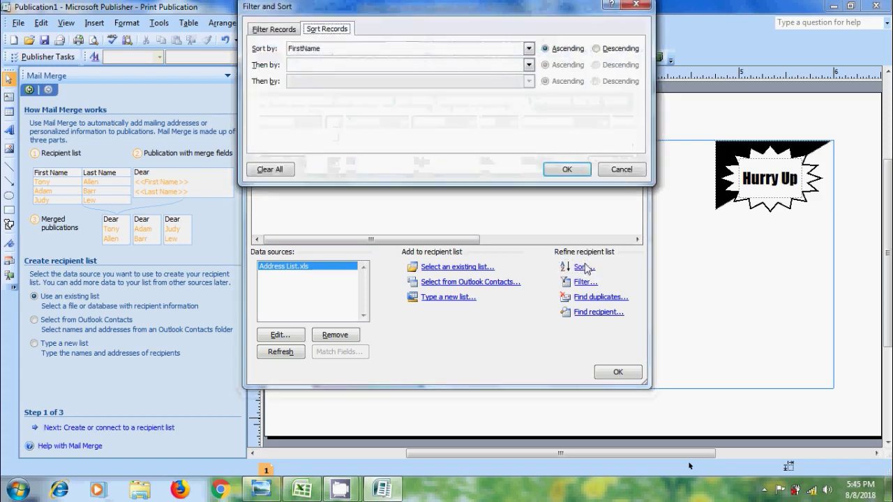
pyautogui.click(529, 65)
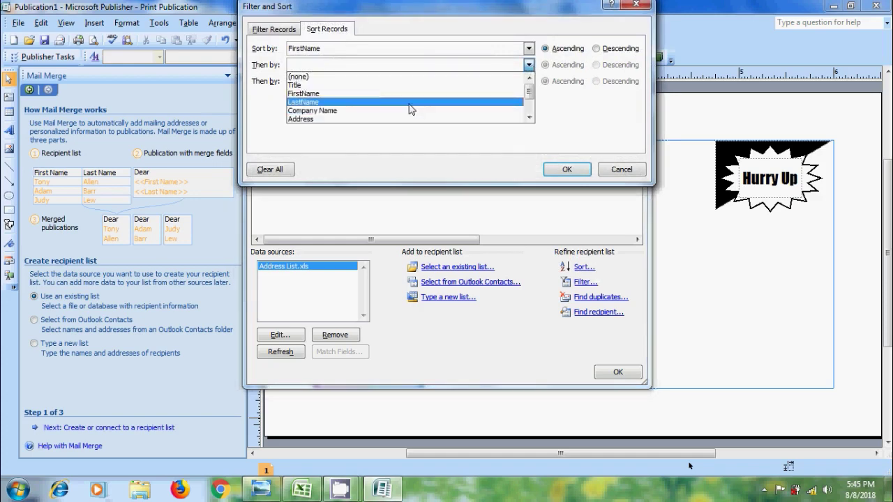
pyautogui.click(411, 102)
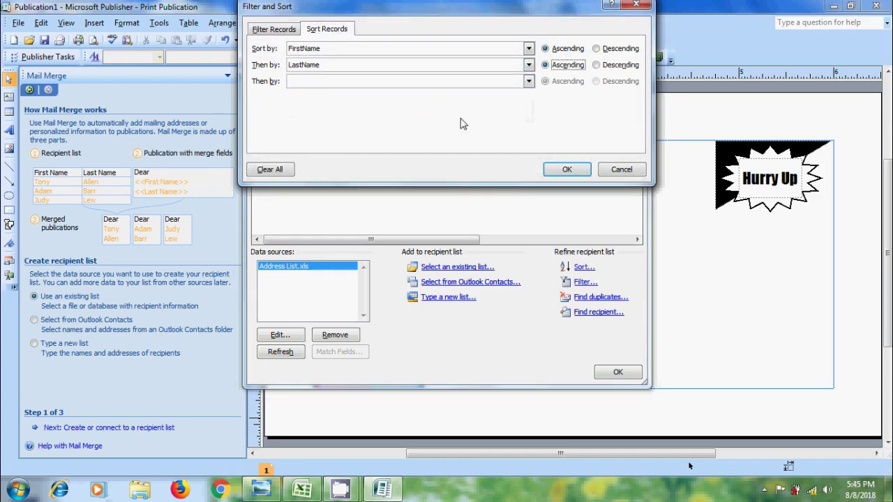
pyautogui.click(567, 169)
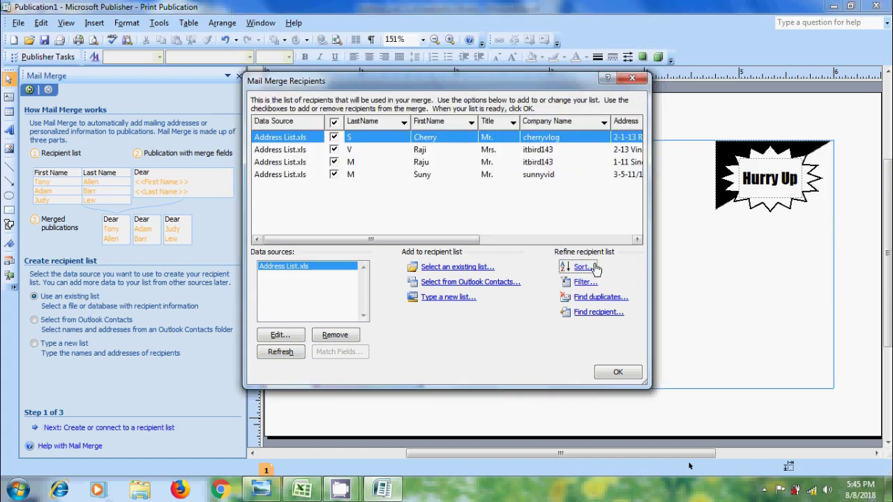
# Step: Clear all sort fields in Filter and Sort to restore the original order
pyautogui.click(583, 268)
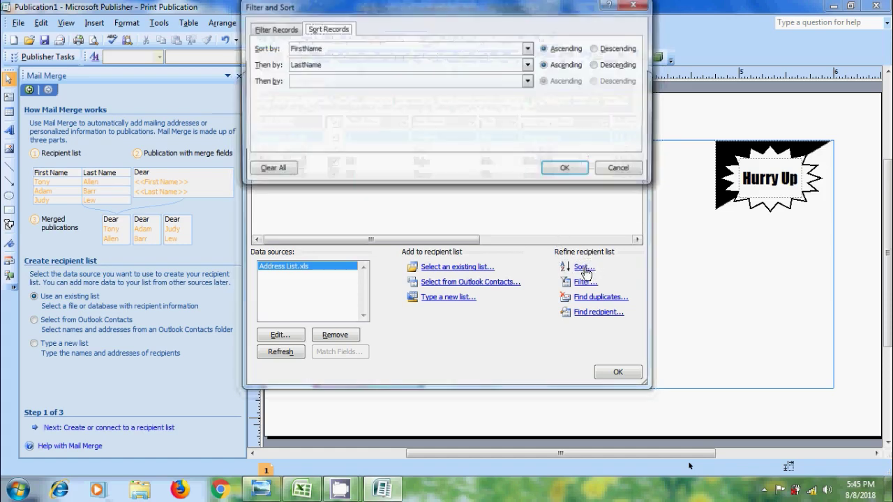
pyautogui.click(271, 171)
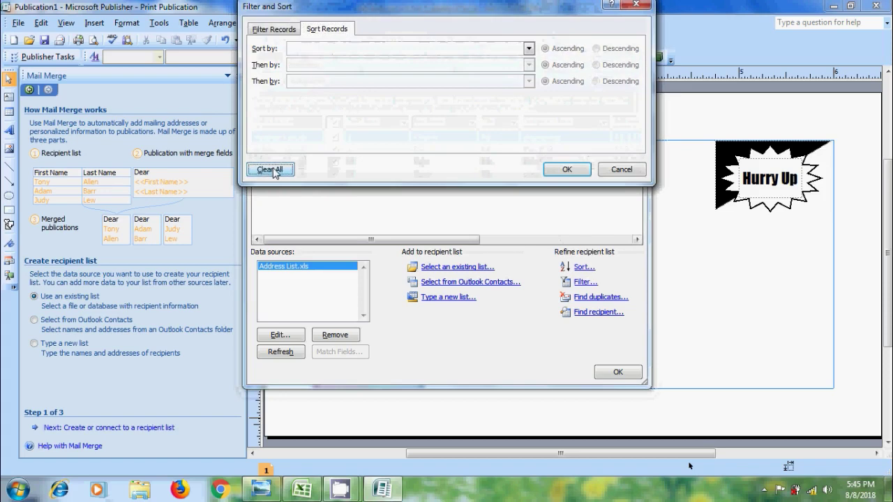
pyautogui.click(567, 170)
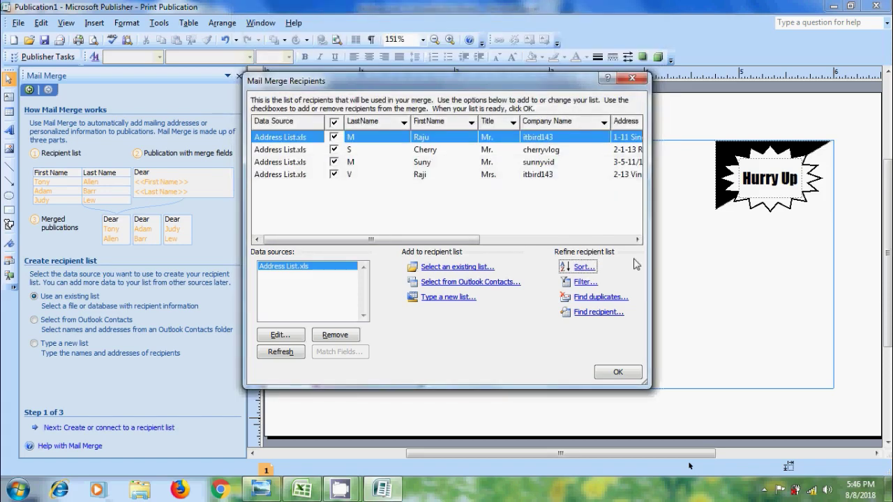
pyautogui.click(585, 282)
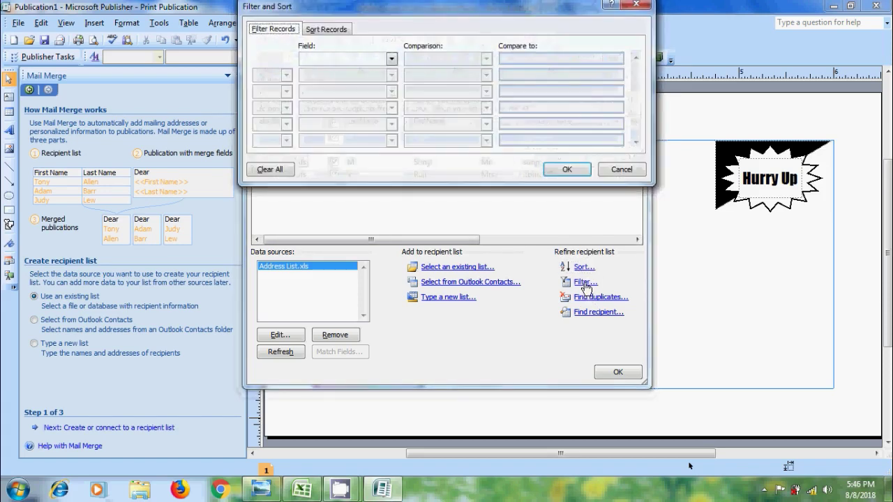
pyautogui.click(392, 59)
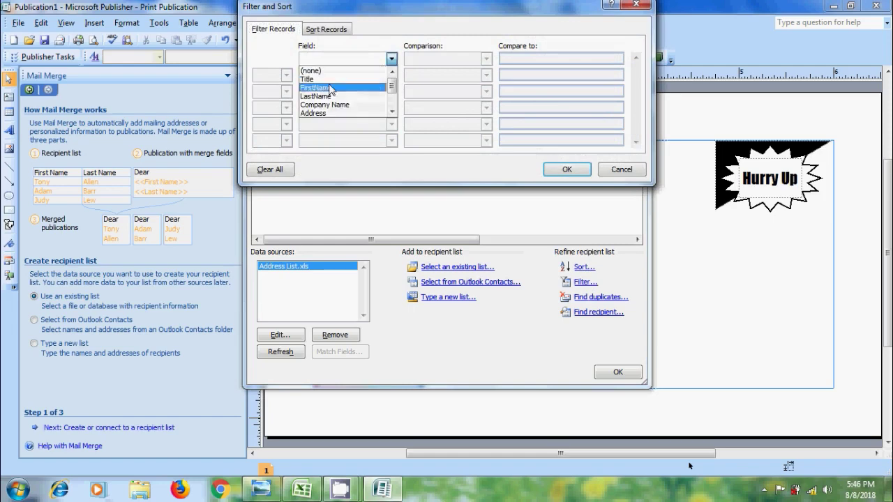
pyautogui.click(379, 88)
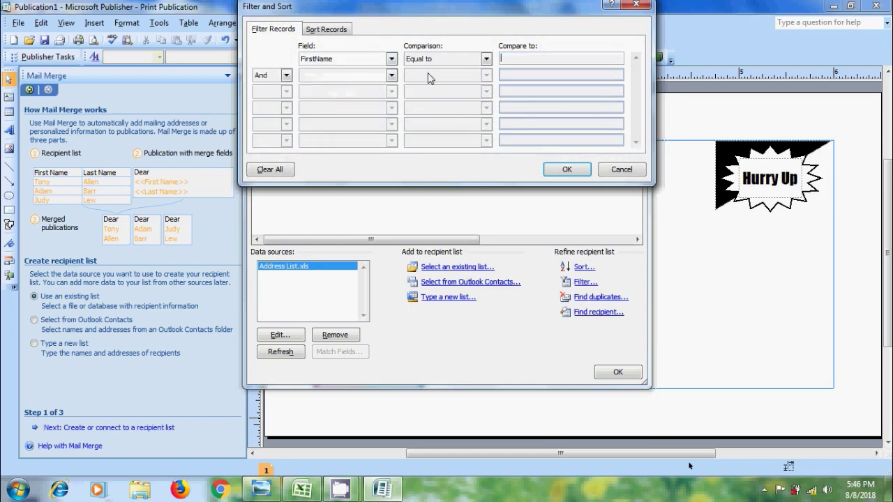
pyautogui.click(513, 59)
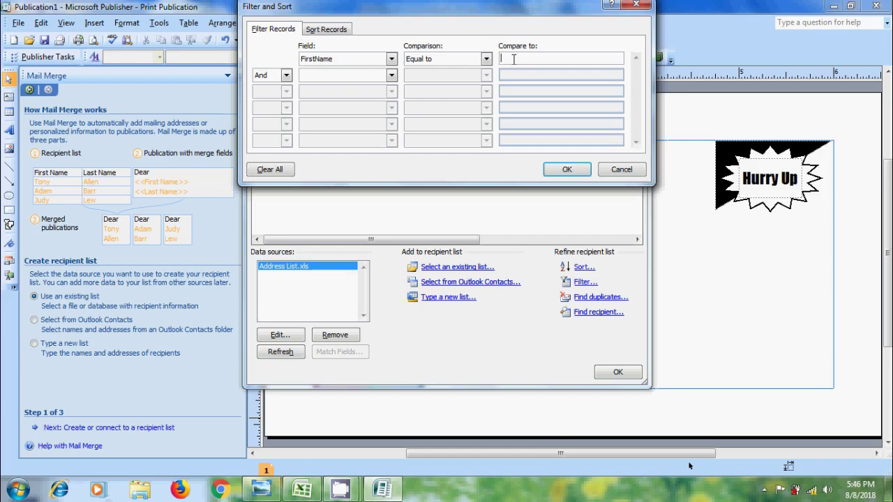
pyautogui.write('Cherr')
pyautogui.write('y')
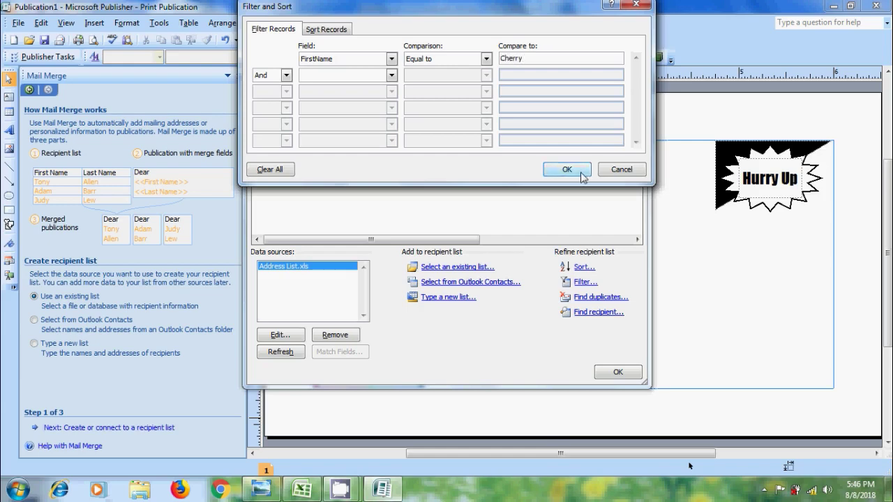
pyautogui.click(566, 170)
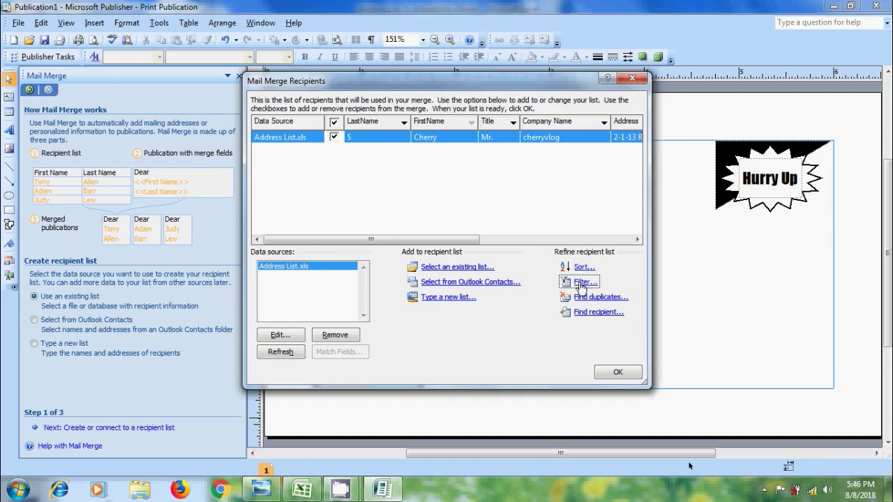
pyautogui.click(583, 283)
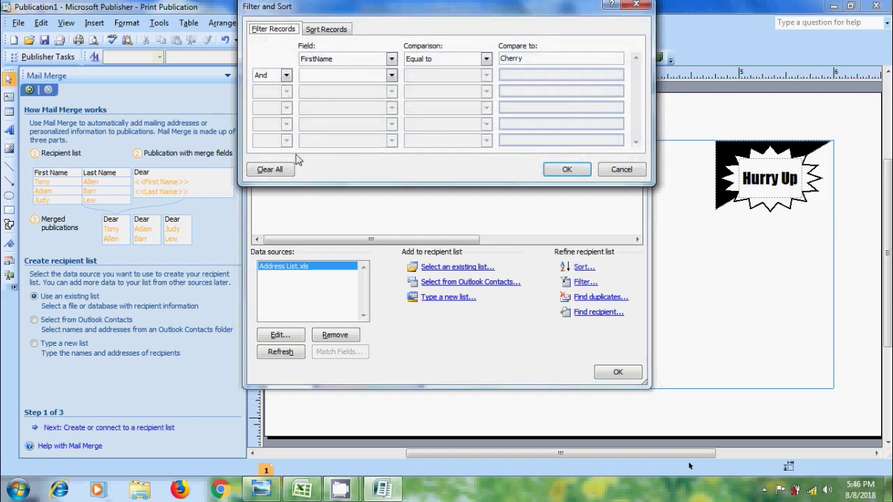
pyautogui.click(279, 170)
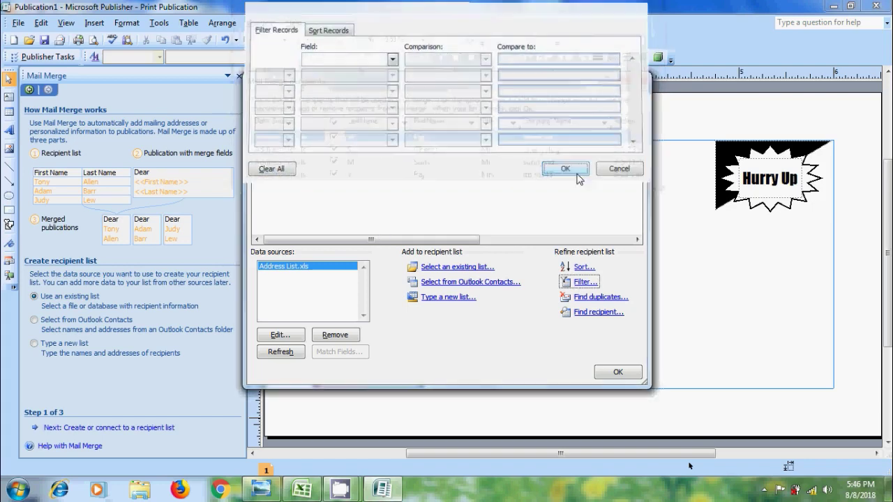
pyautogui.click(577, 173)
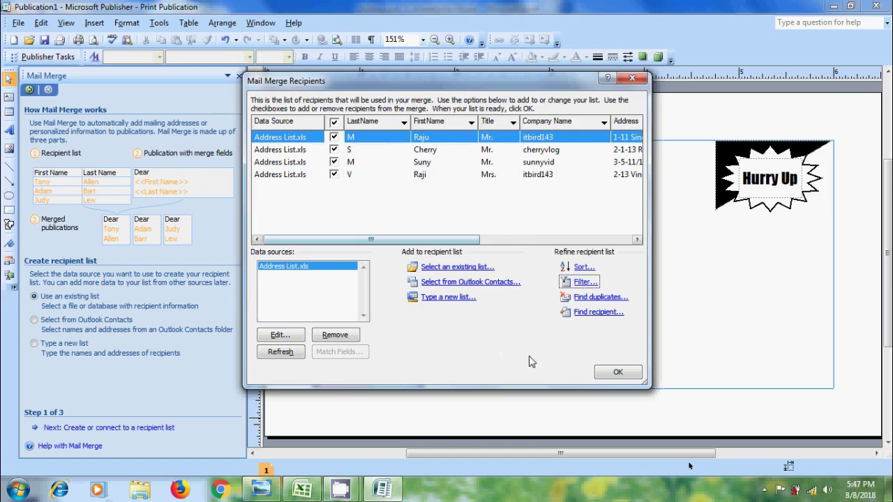
# Step: Close the recipient list and start a text box with Title and LastName merge fields
pyautogui.click(626, 374)
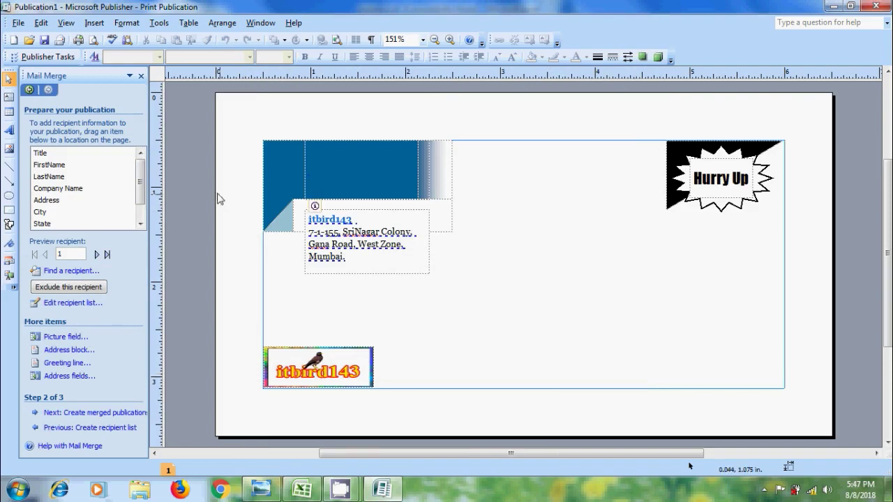
pyautogui.moveTo(142, 178)
pyautogui.mouseDown()
pyautogui.moveTo(142, 202)
pyautogui.moveTo(141, 164)
pyautogui.mouseUp()
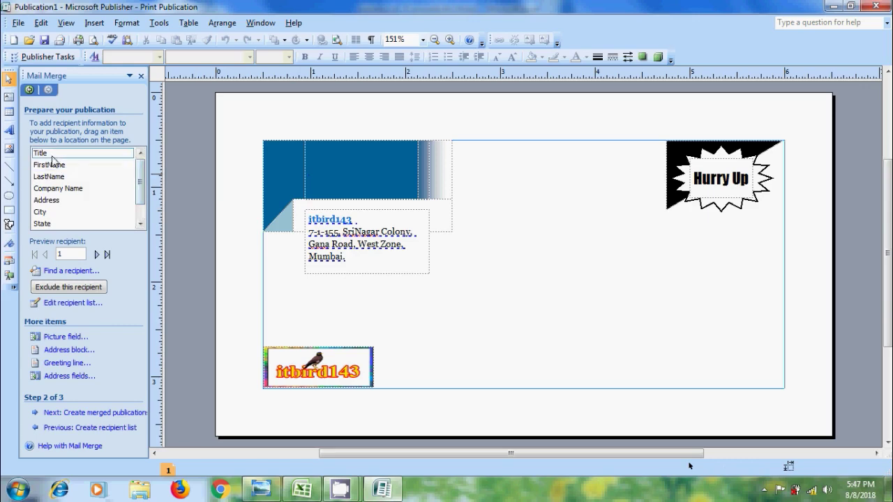
pyautogui.click(53, 156)
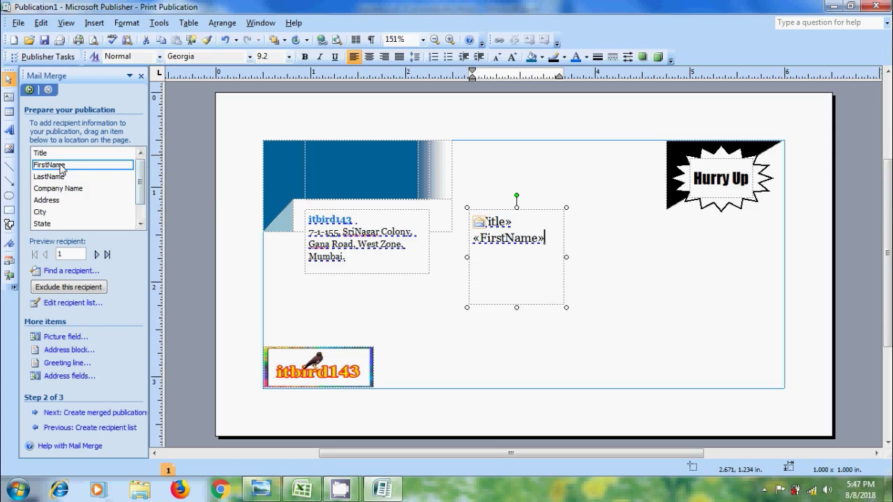
pyautogui.click(78, 177)
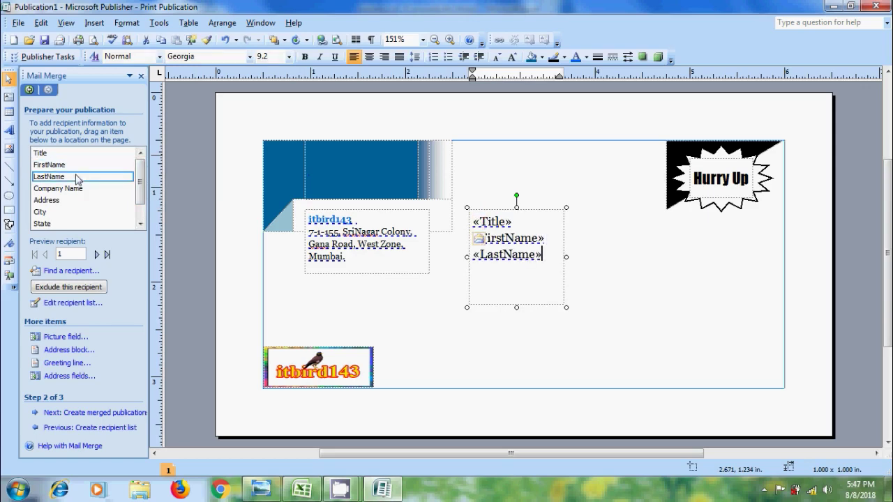
pyautogui.write(' ,')
pyautogui.press('Return')
# Step: Add Company Name, Address, City, State, Zip and Home Phone fields, previewing the first recipient
pyautogui.click(95, 193)
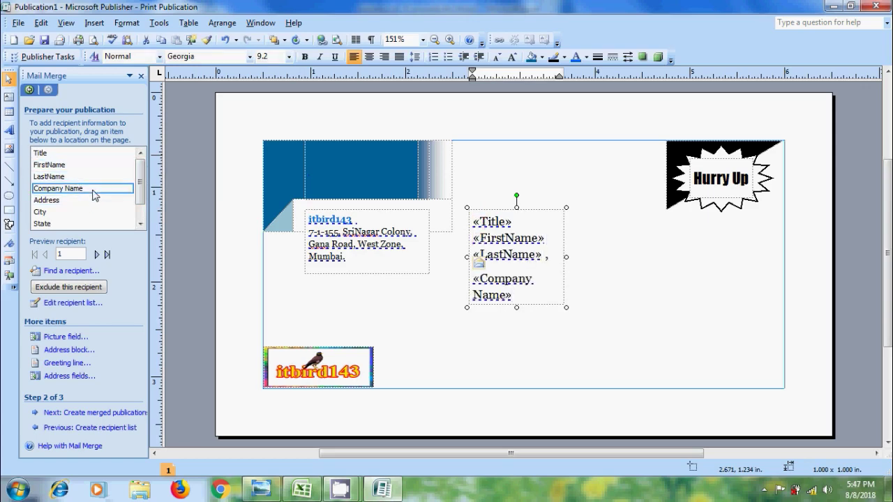
pyautogui.write(',')
pyautogui.click(79, 201)
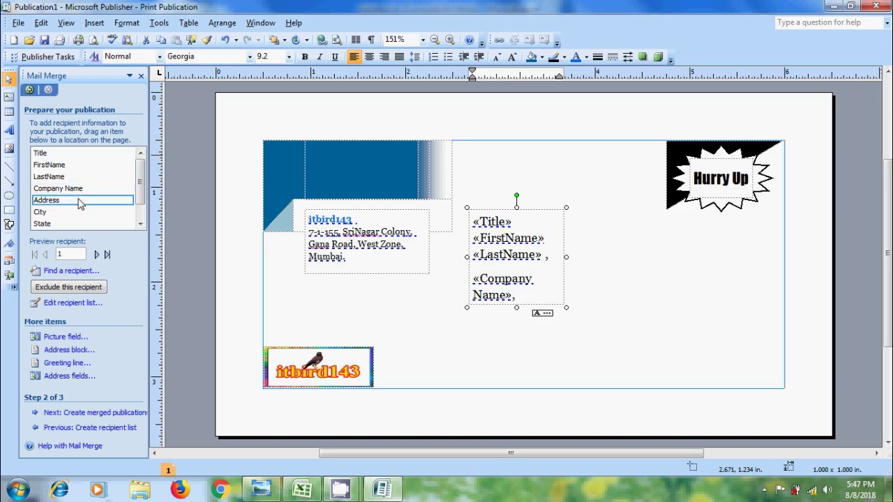
pyautogui.click(81, 213)
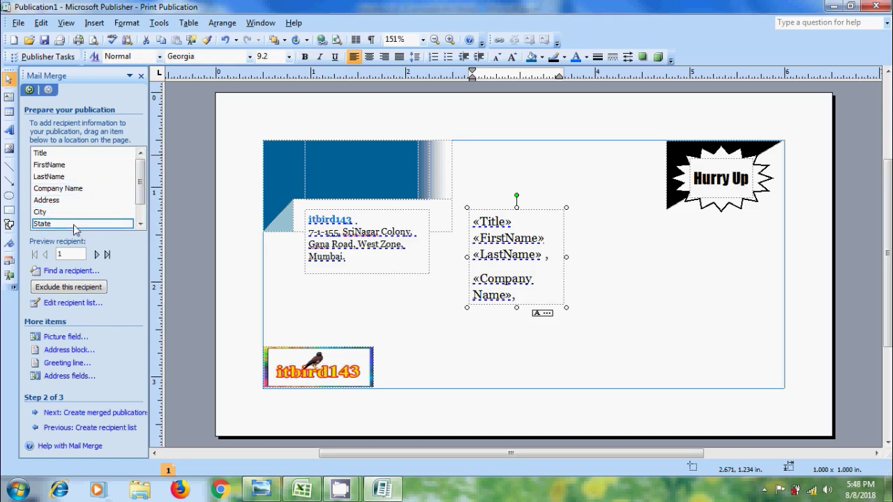
pyautogui.click(140, 224)
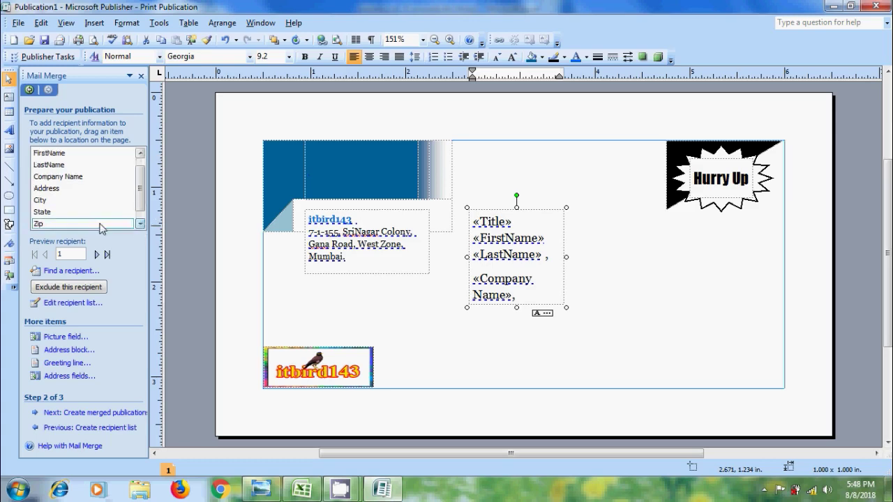
pyautogui.click(141, 224)
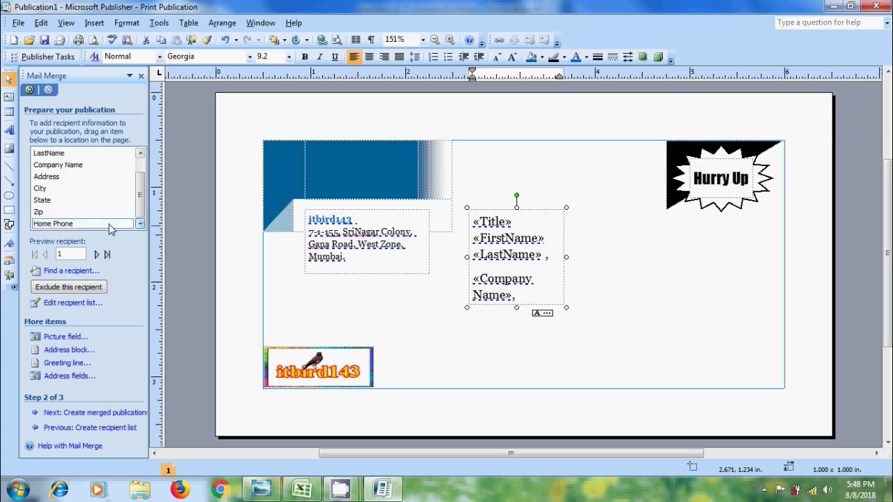
pyautogui.click(94, 224)
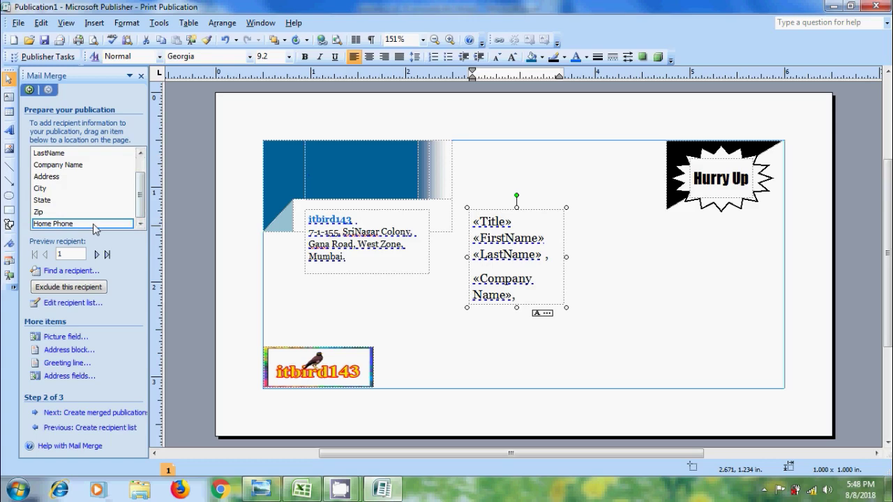
pyautogui.moveTo(95, 226); pyautogui.dragTo(651, 333)
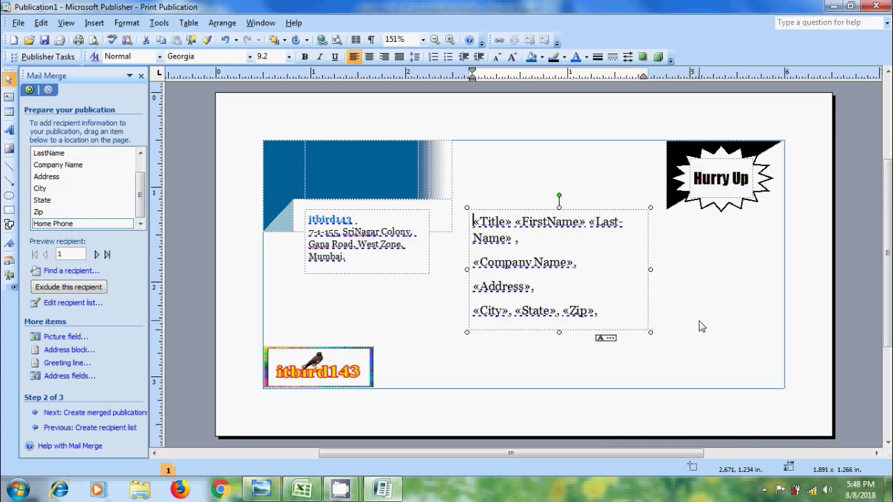
pyautogui.press('Escape')
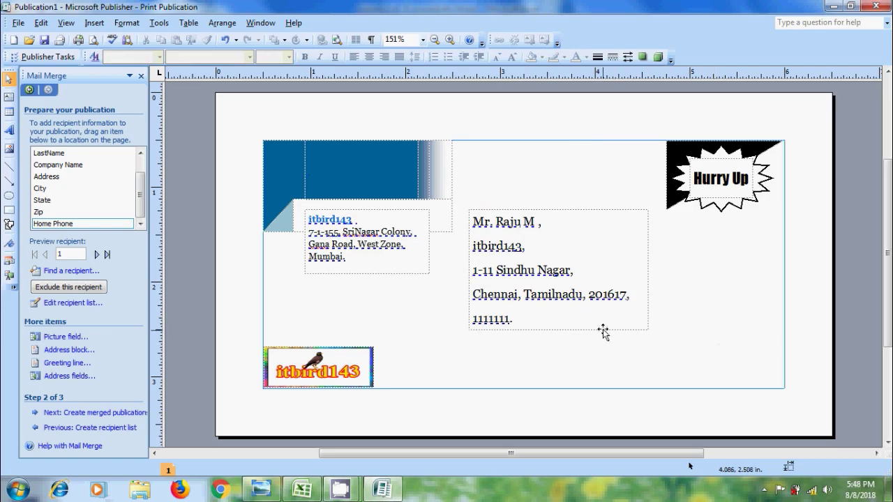
# Step: Delete the field text box and choose the 'Mr. and Mrs. Josh Randall' address block name format
pyautogui.press('Delete')
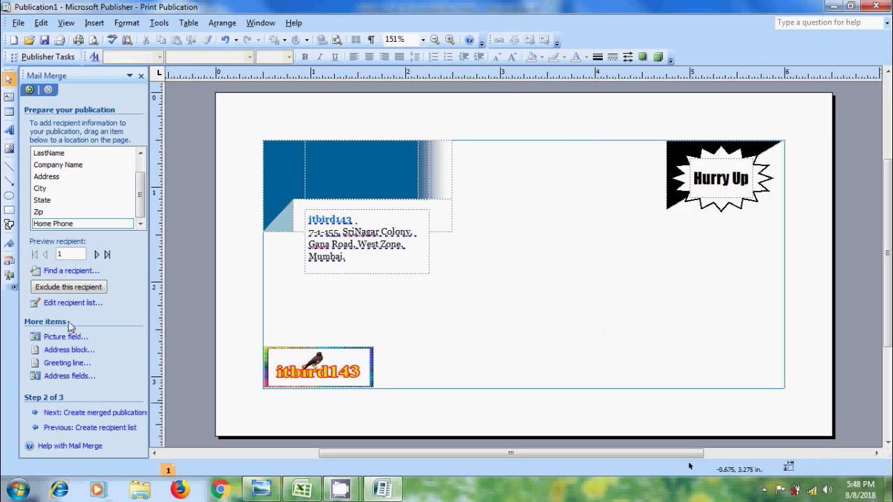
pyautogui.click(69, 351)
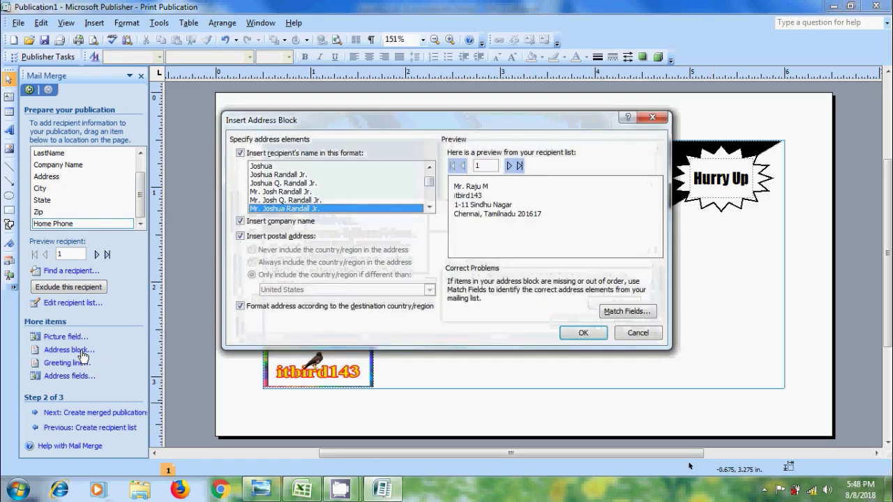
pyautogui.click(273, 169)
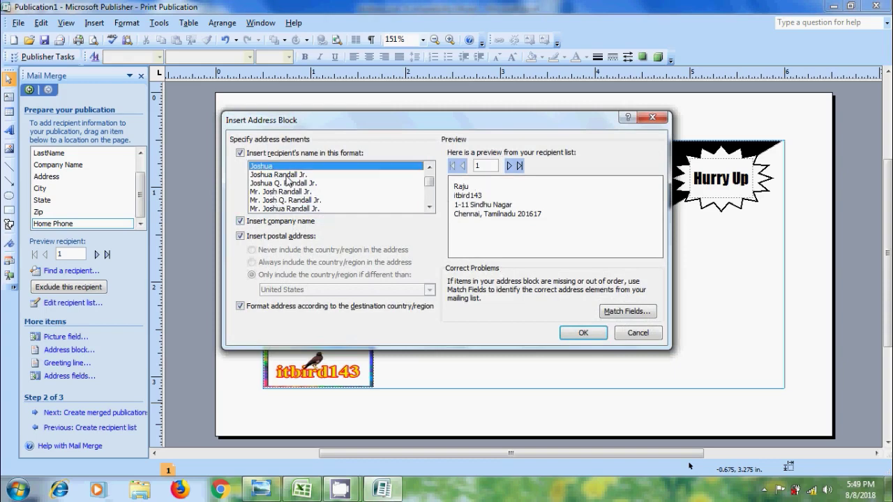
pyautogui.click(286, 175)
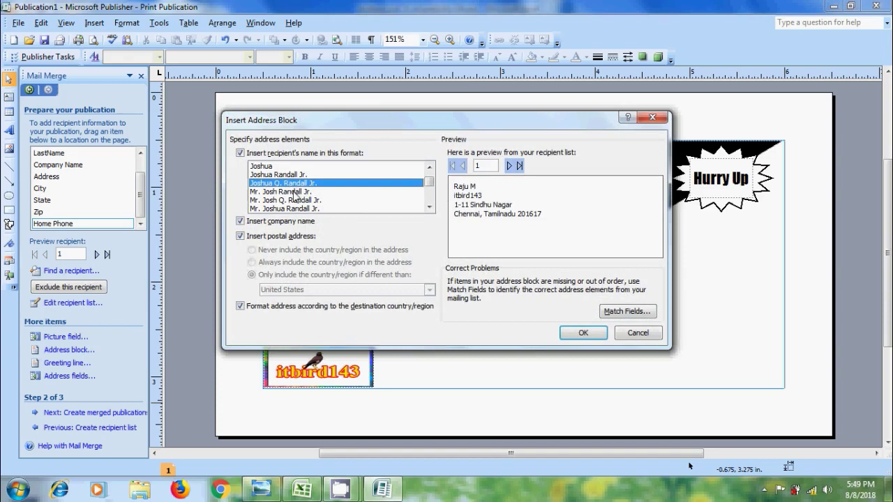
pyautogui.click(296, 192)
pyautogui.click(299, 200)
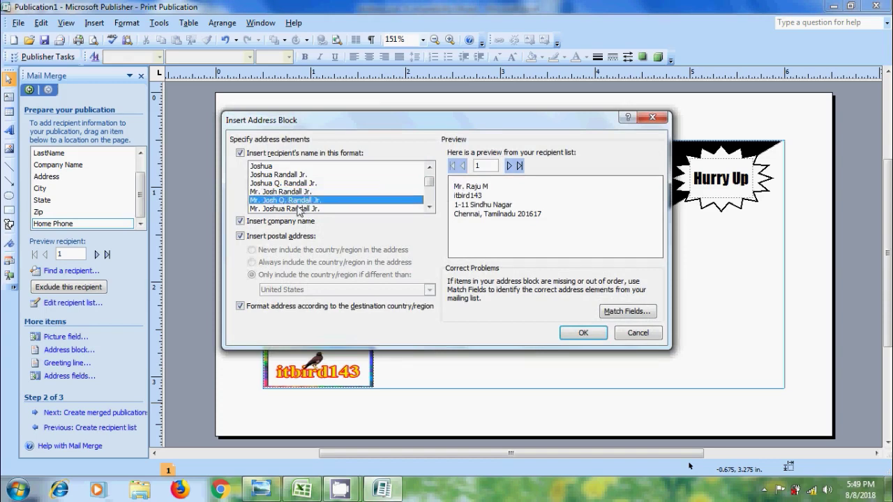
pyautogui.click(429, 207)
pyautogui.click(430, 207)
pyautogui.click(430, 207)
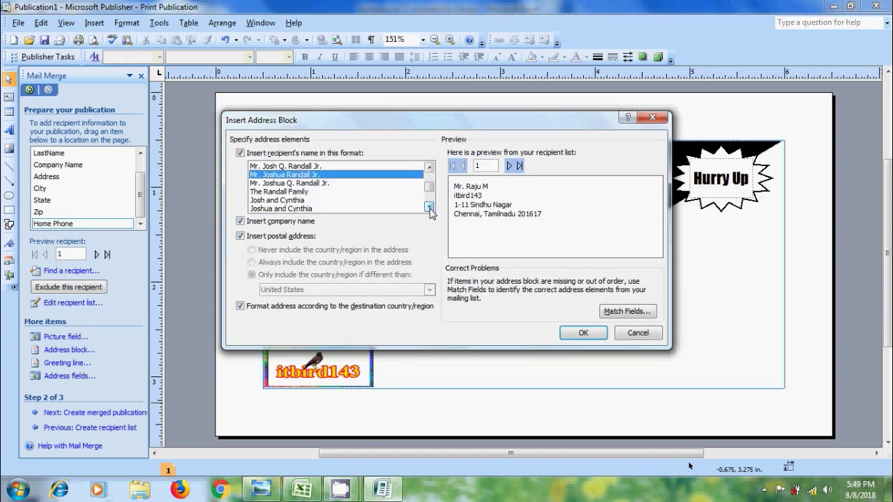
pyautogui.click(336, 202)
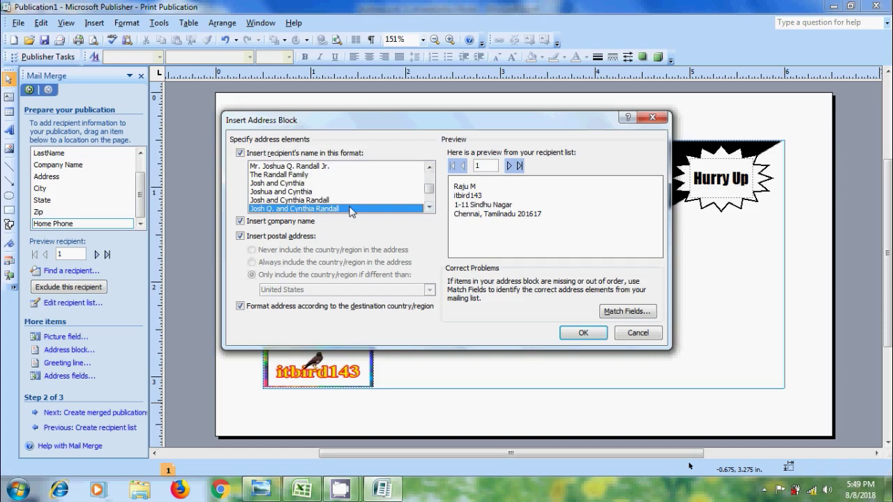
pyautogui.doubleClick(429, 207)
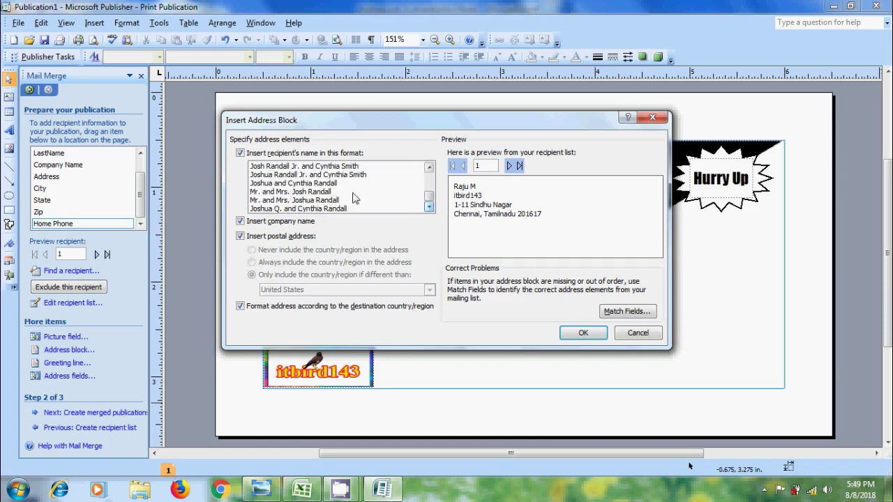
pyautogui.click(325, 192)
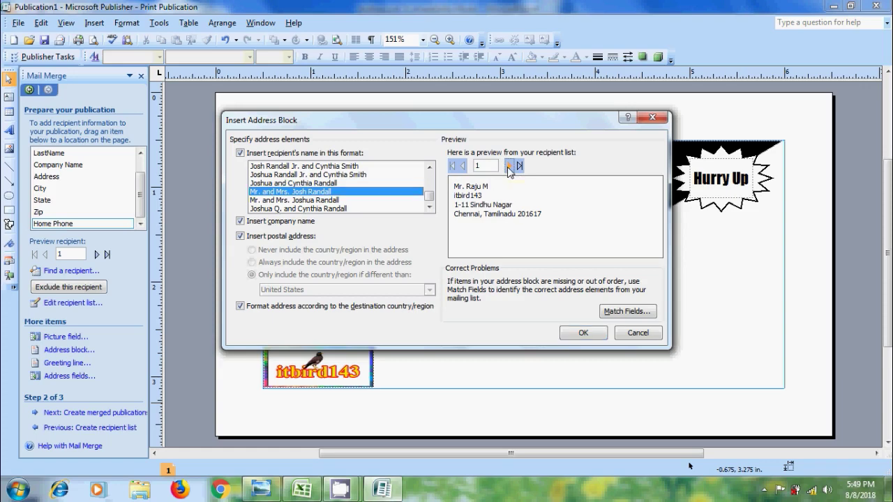
# Step: Preview the address block through the fourth recipient and back to the first
pyautogui.click(509, 166)
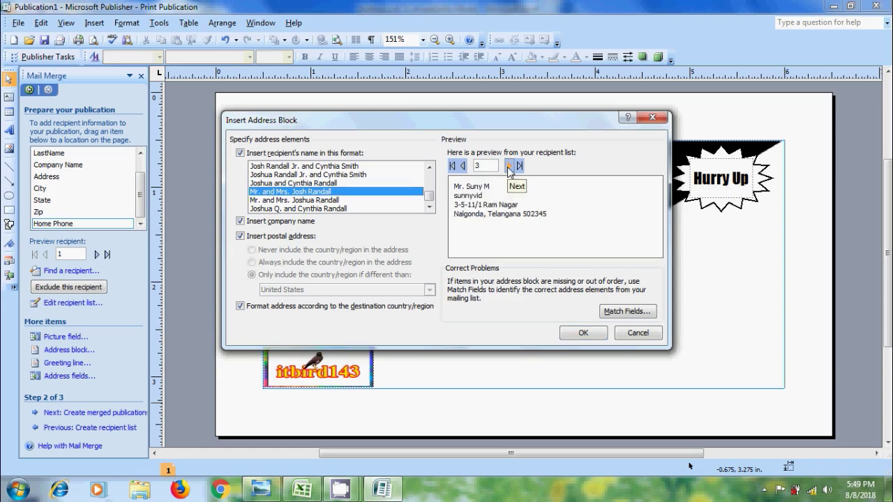
pyautogui.click(508, 166)
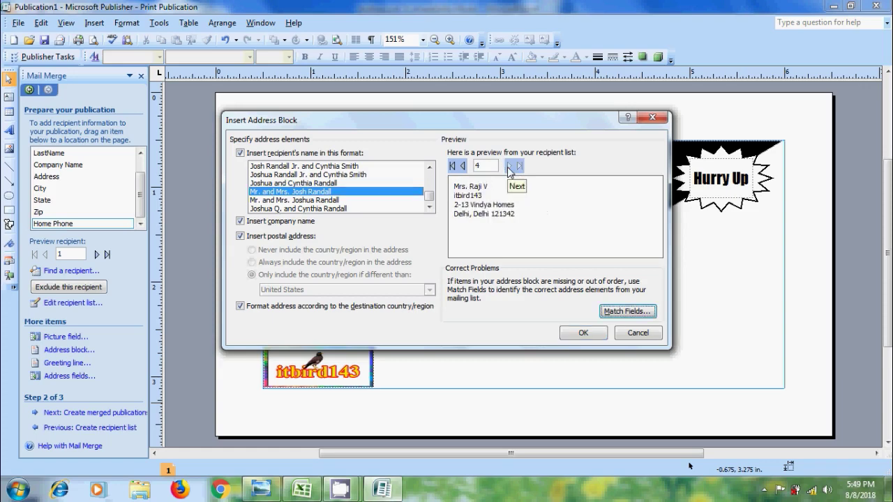
pyautogui.click(462, 167)
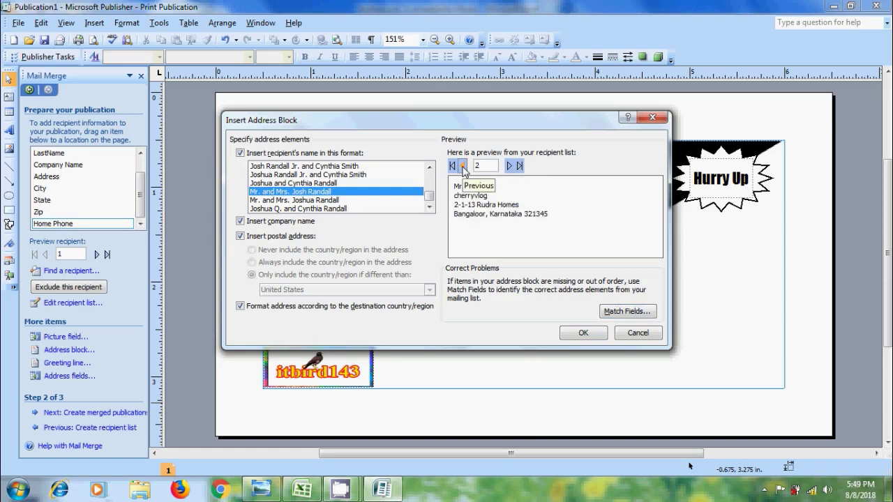
pyautogui.click(463, 166)
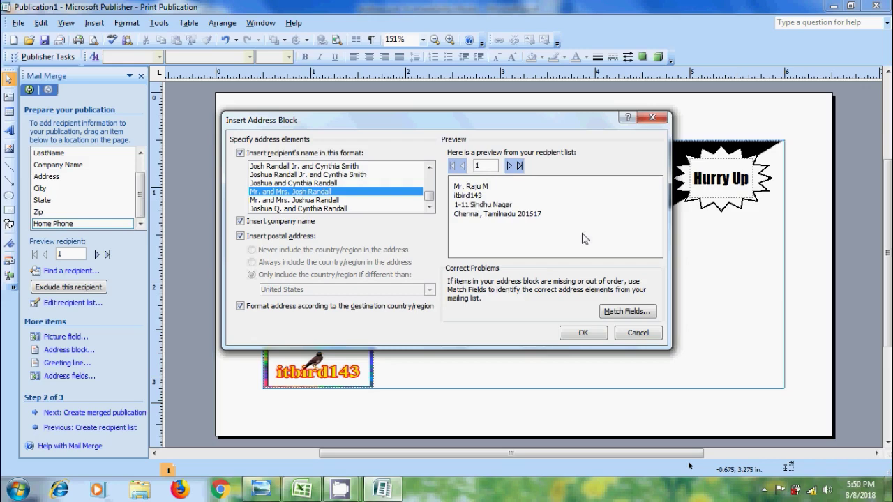
# Step: Confirm the field matching and insert the address block onto the envelope
pyautogui.click(616, 312)
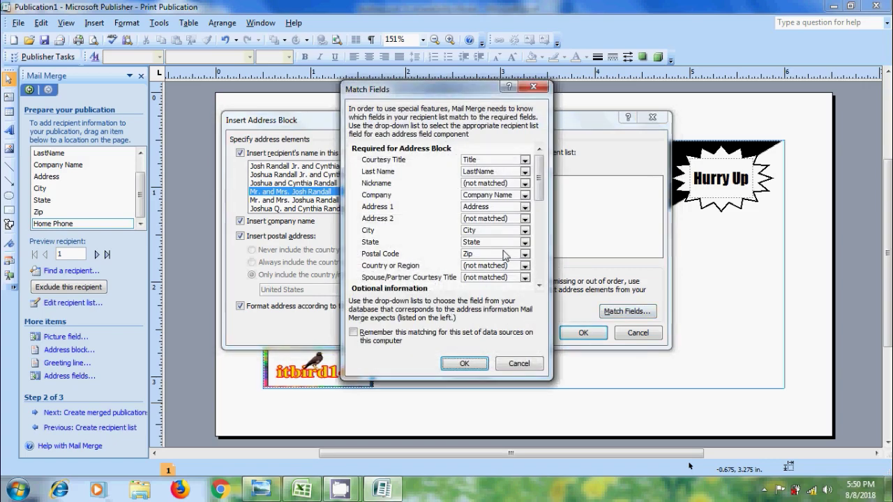
pyautogui.moveTo(541, 194)
pyautogui.mouseDown()
pyautogui.moveTo(546, 230)
pyautogui.moveTo(549, 183)
pyautogui.mouseUp()
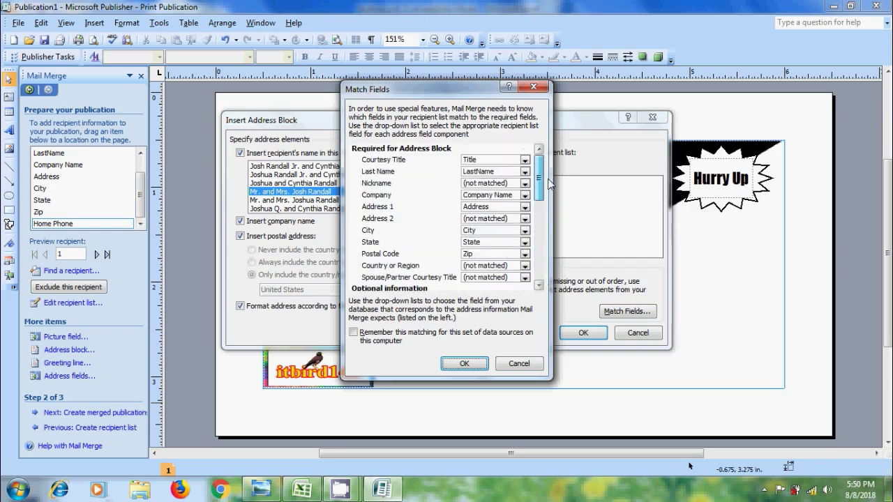
pyautogui.click(465, 363)
pyautogui.click(600, 336)
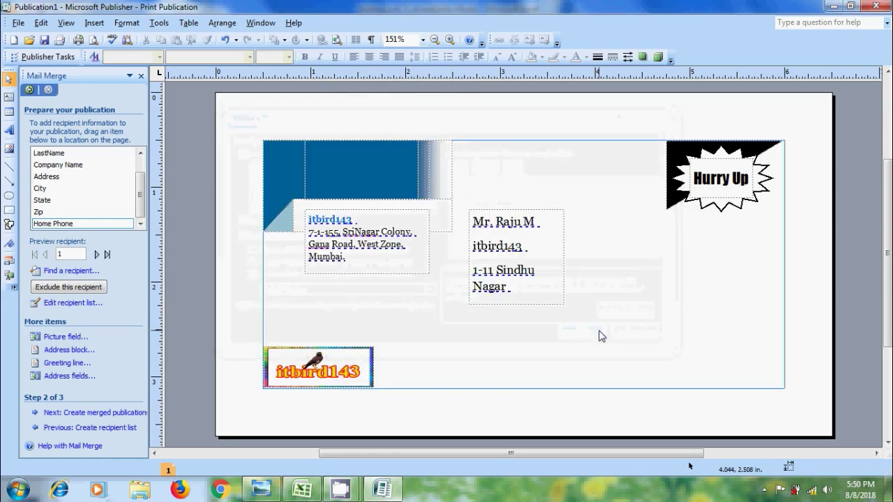
# Step: Enlarge the address block so full addresses show, and preview the next recipient
pyautogui.click(543, 305)
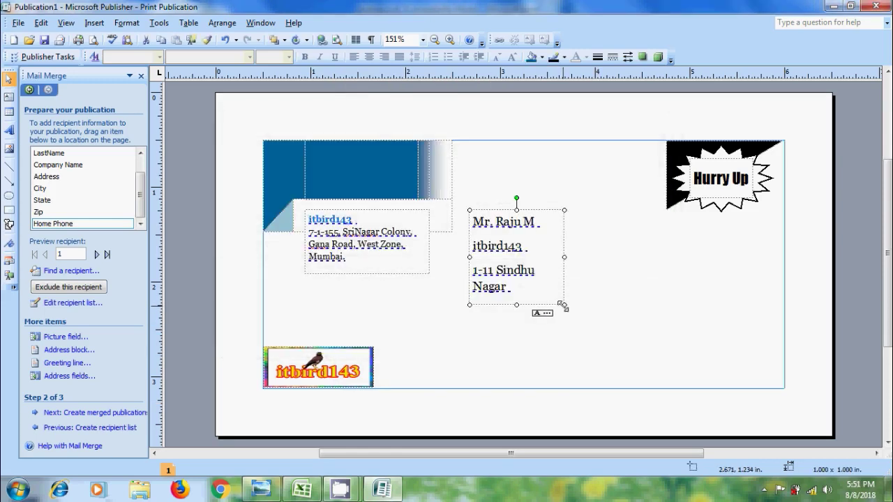
pyautogui.moveTo(563, 305); pyautogui.dragTo(657, 329)
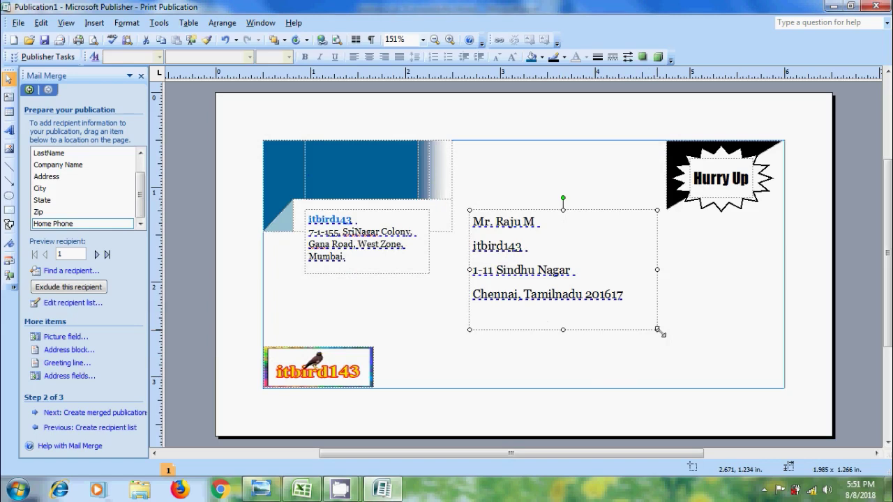
pyautogui.click(97, 256)
# Step: Preview the fourth recipient on the envelope, then step back to the first
pyautogui.click(97, 255)
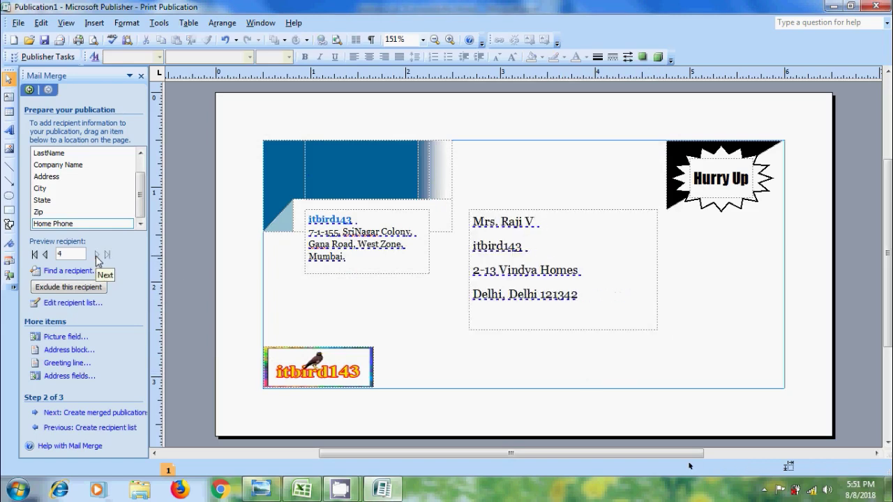
pyautogui.click(46, 255)
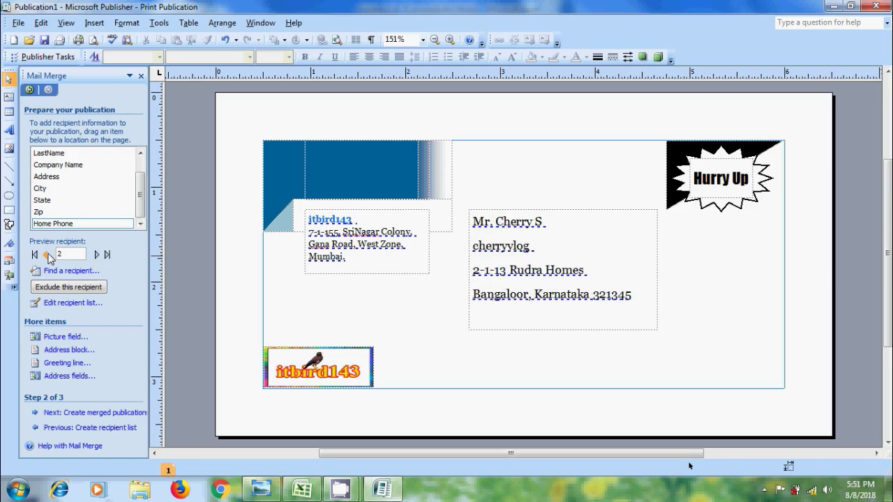
pyautogui.click(46, 256)
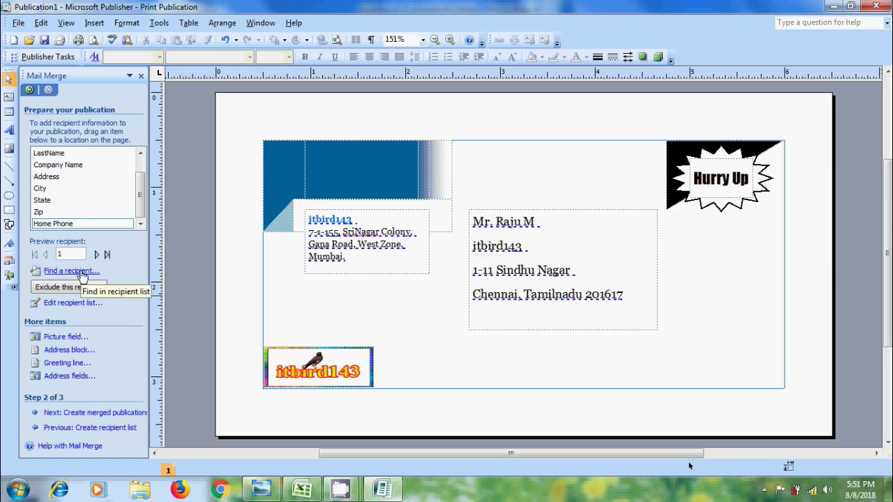
# Step: Search the FirstName field for 'Cherry' and move the search box off the address block
pyautogui.click(82, 272)
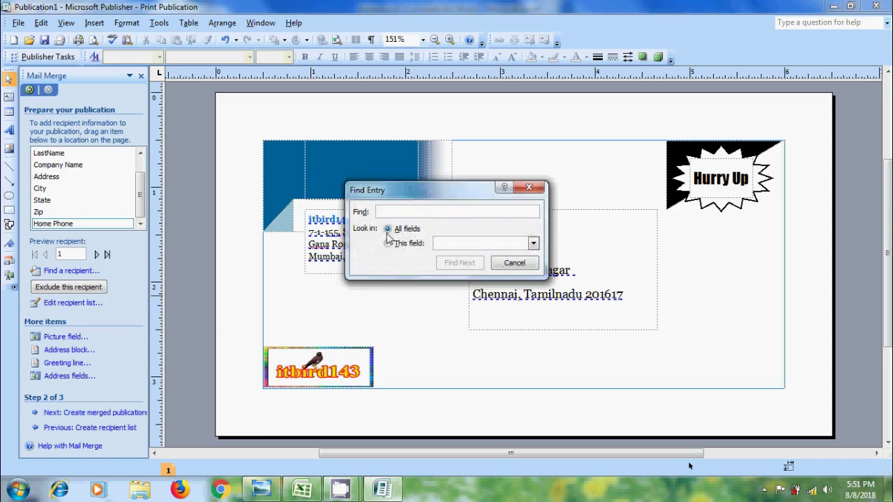
pyautogui.write('Cherry')
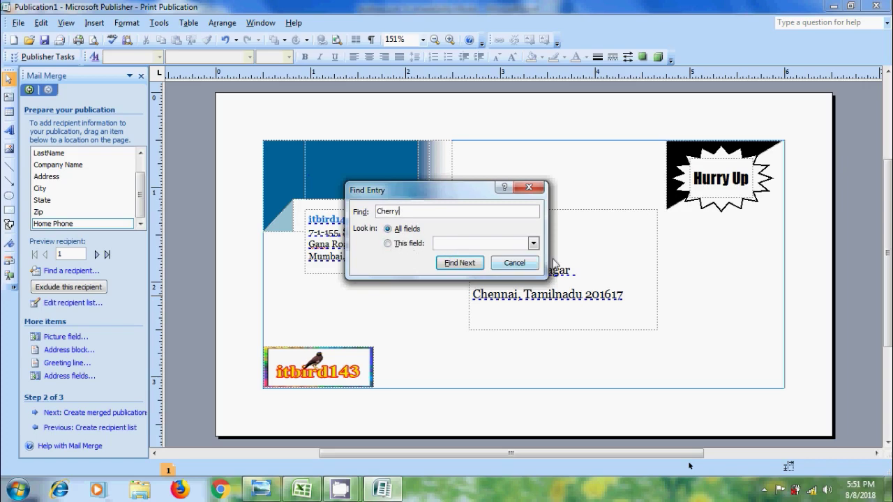
pyautogui.click(534, 243)
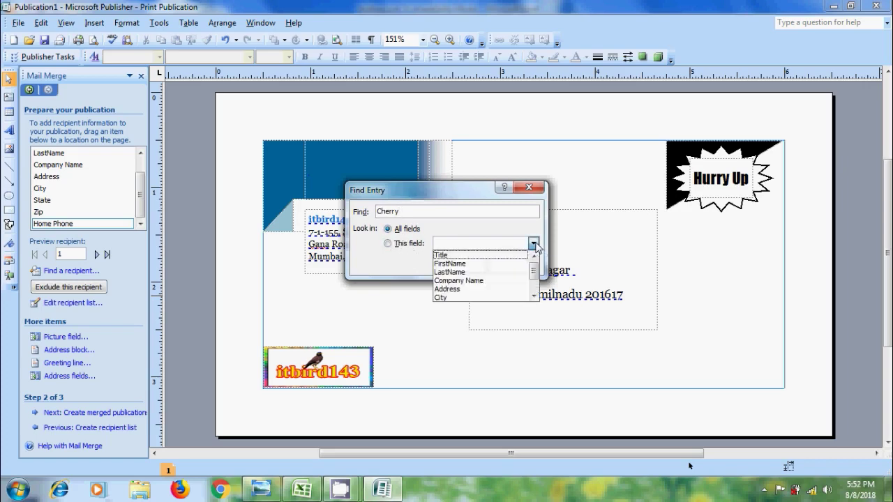
pyautogui.click(469, 264)
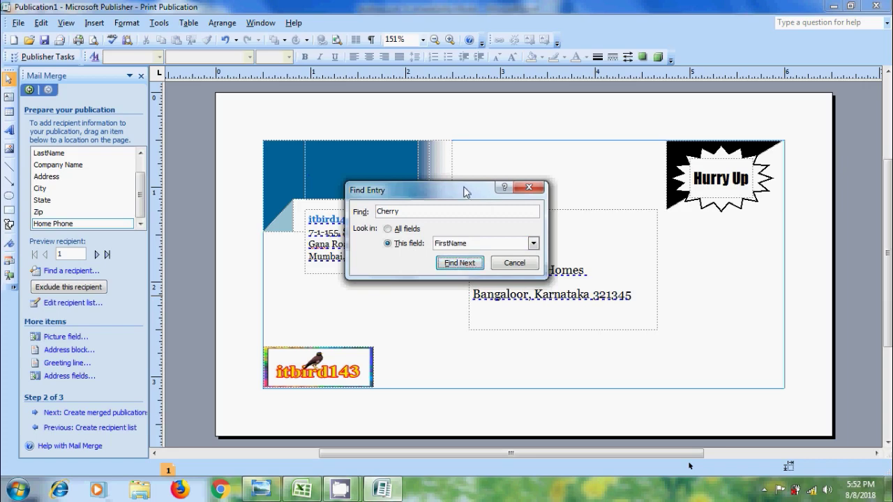
pyautogui.moveTo(466, 192); pyautogui.dragTo(301, 220)
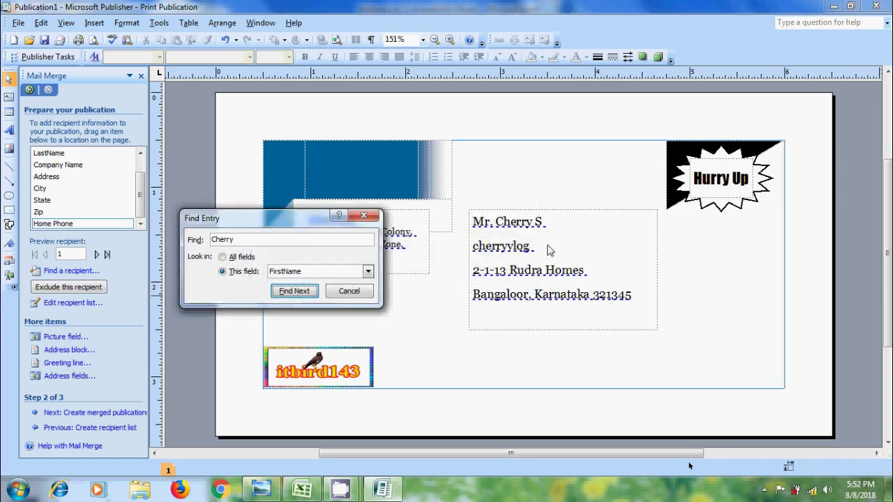
pyautogui.click(364, 293)
pyautogui.click(475, 207)
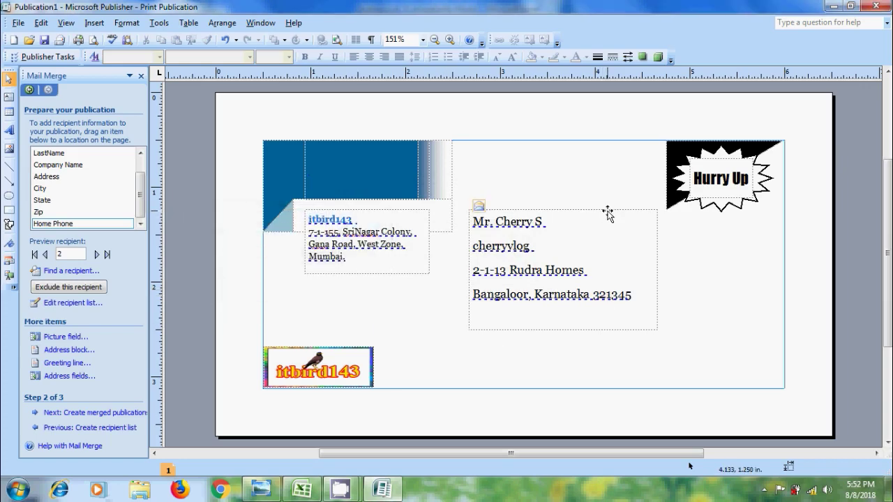
pyautogui.moveTo(614, 209); pyautogui.dragTo(678, 225)
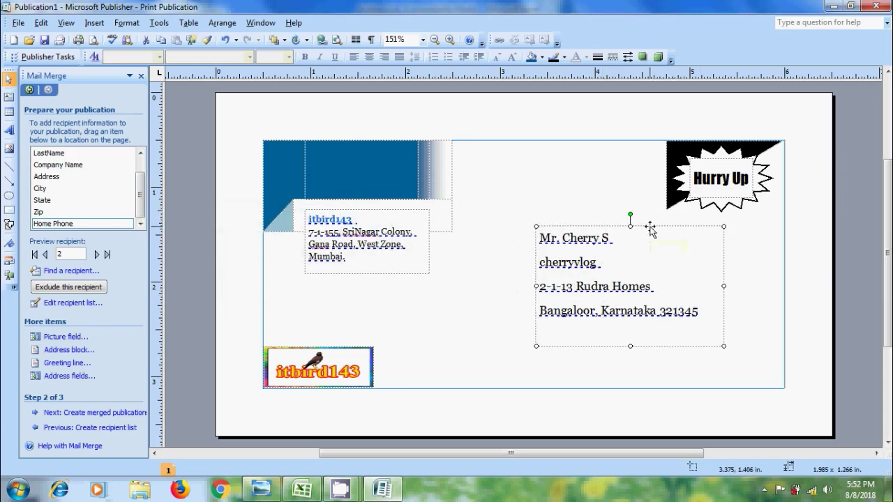
pyautogui.hotkey('ctrl', 'z')
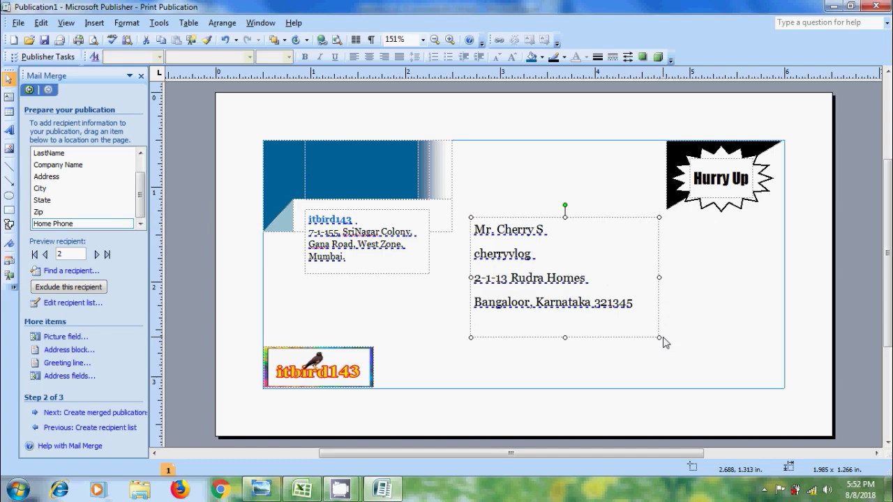
pyautogui.moveTo(662, 338)
pyautogui.mouseDown()
pyautogui.moveTo(701, 346)
pyautogui.moveTo(672, 330)
pyautogui.mouseUp()
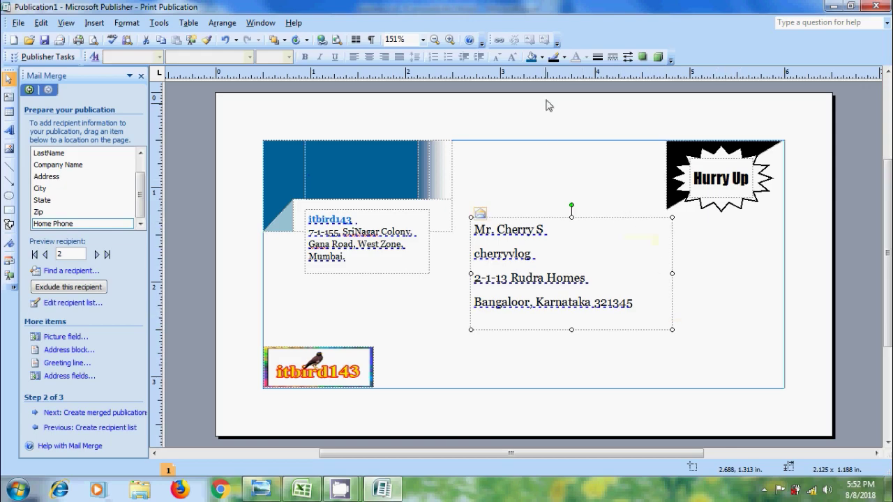
# Step: Give the address box a two-color blue and white gradient, blue at top and bottom
pyautogui.click(542, 58)
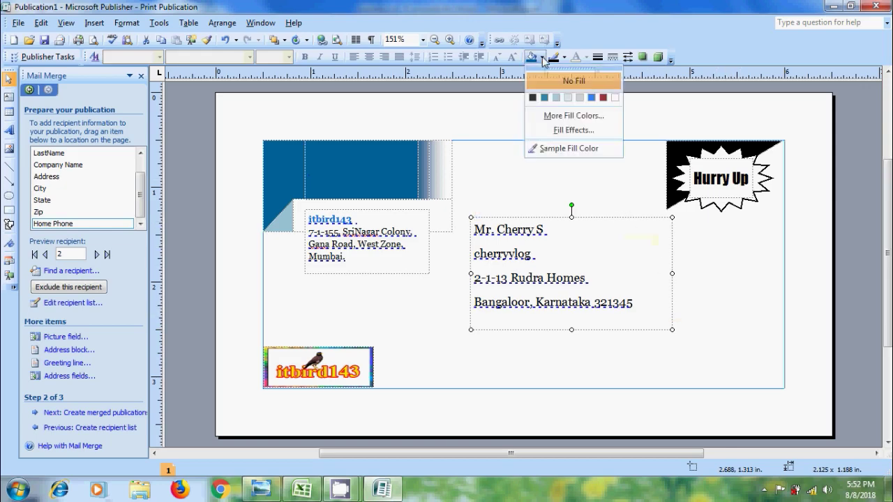
pyautogui.click(574, 130)
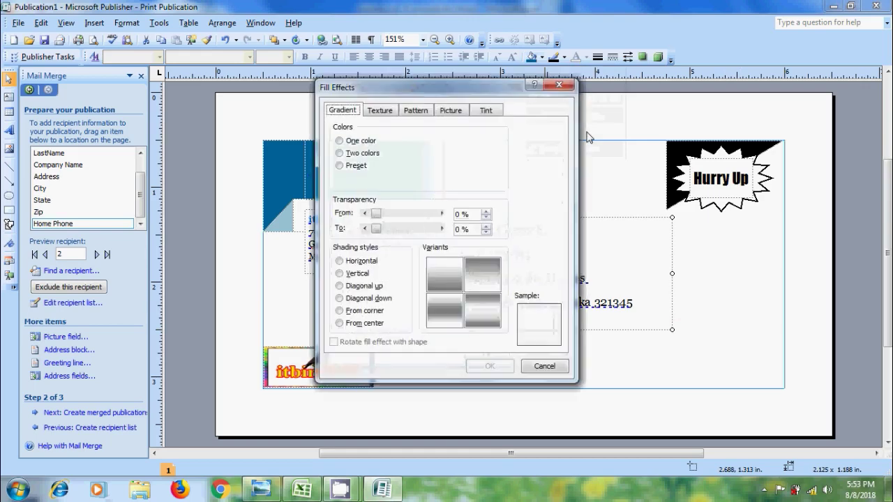
pyautogui.click(368, 155)
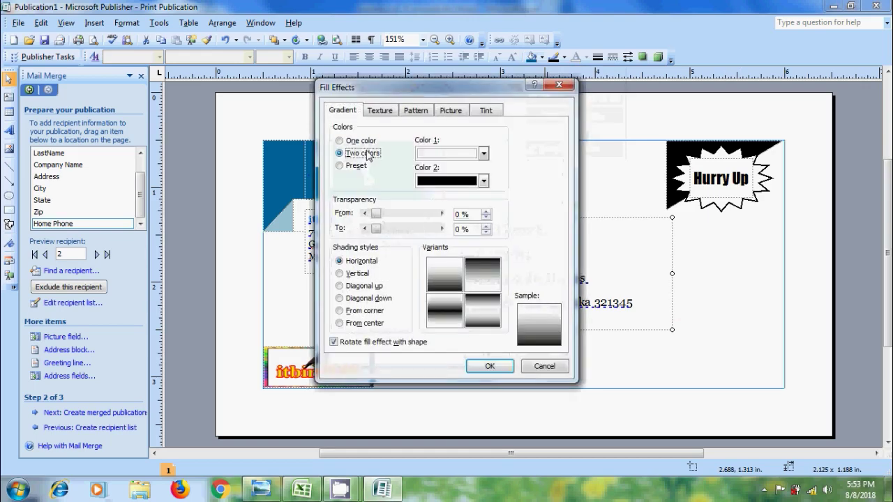
pyautogui.click(484, 153)
pyautogui.click(482, 170)
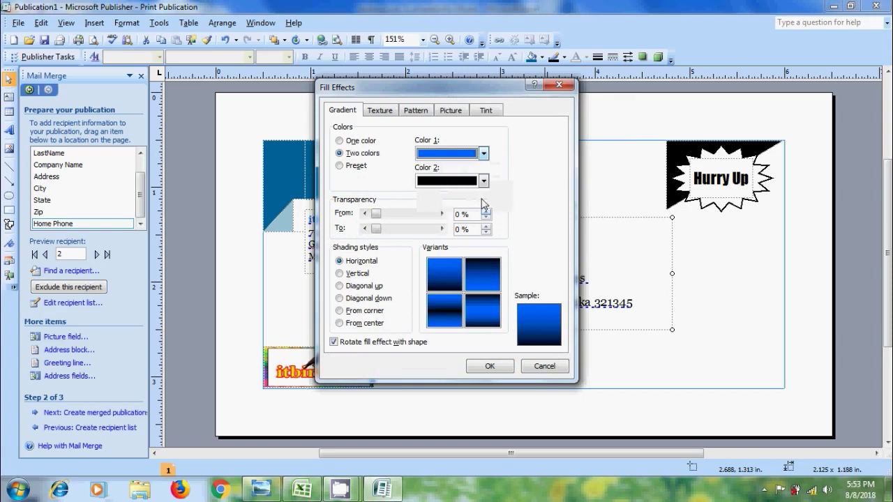
pyautogui.click(506, 197)
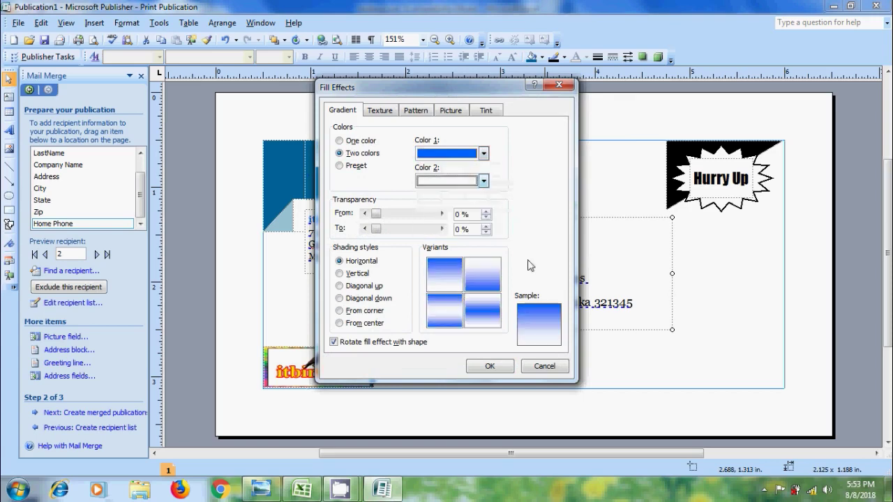
pyautogui.click(442, 318)
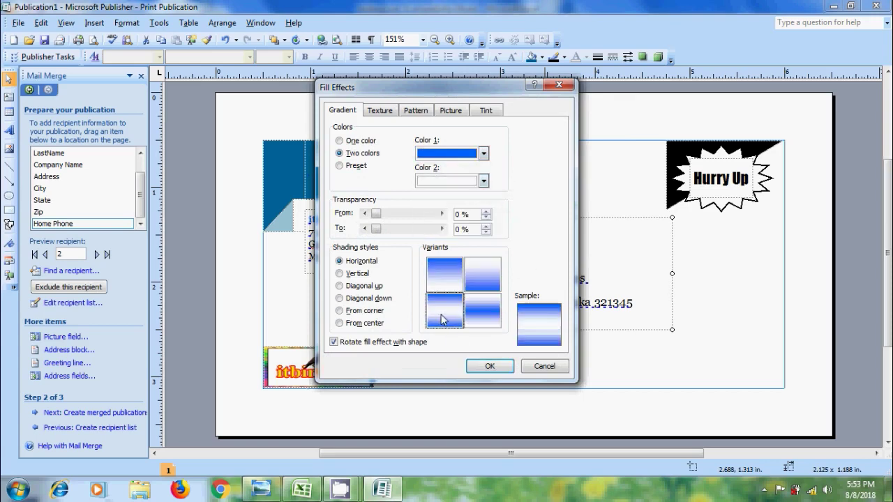
pyautogui.click(502, 368)
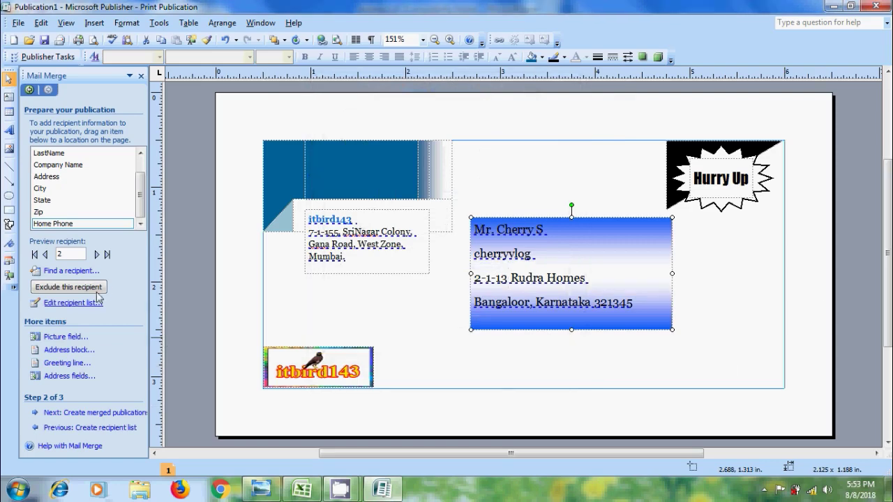
# Step: Preview recipients three and four, step back to the first, then advance to creating merged publications
pyautogui.click(96, 254)
pyautogui.click(97, 254)
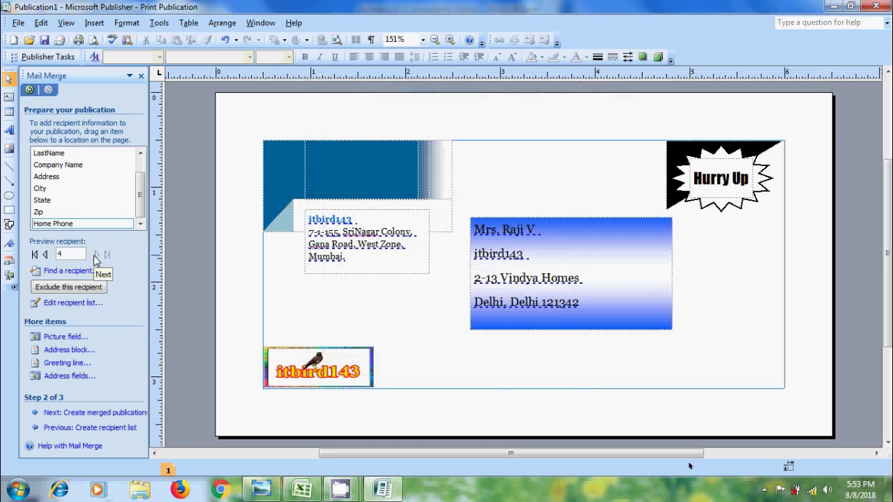
pyautogui.click(46, 255)
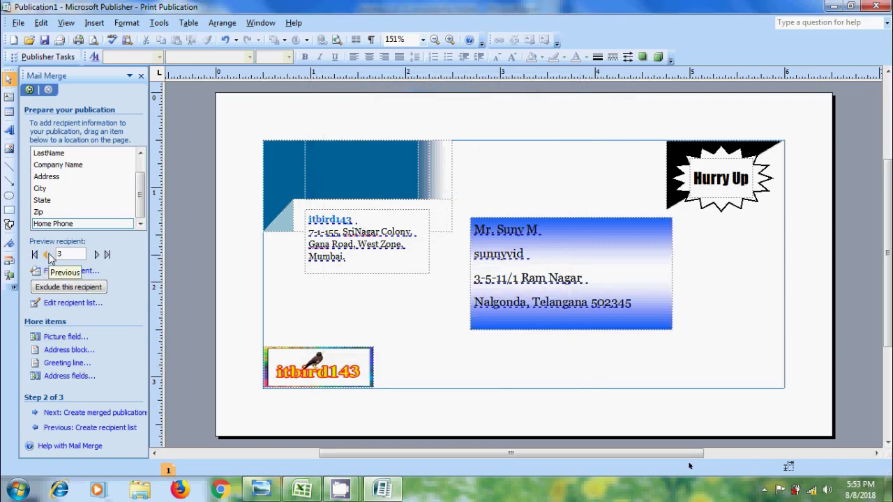
pyautogui.click(46, 254)
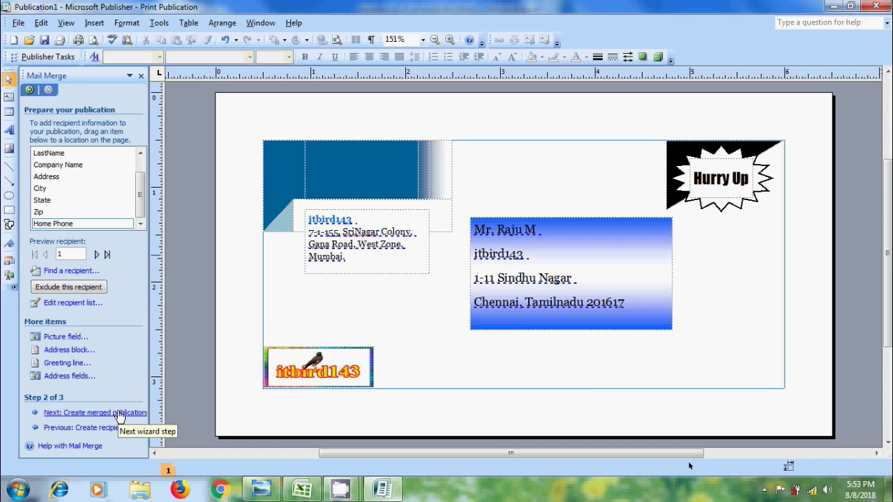
pyautogui.click(120, 413)
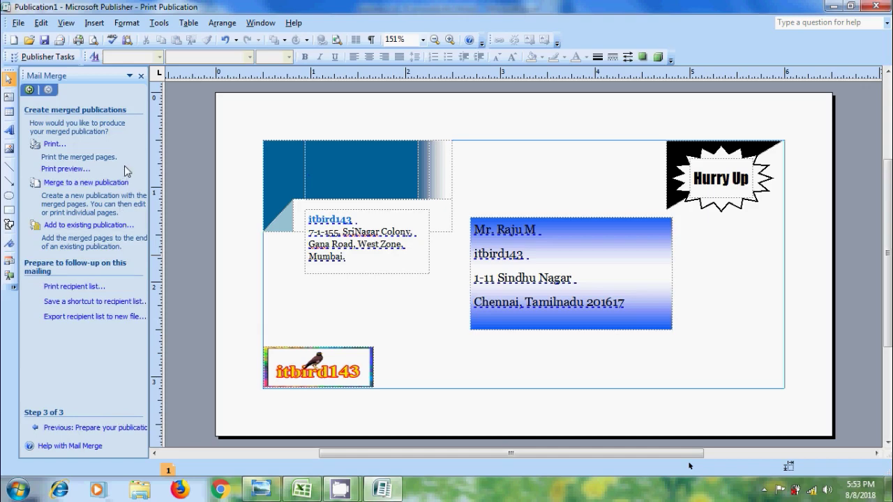
pyautogui.click(82, 170)
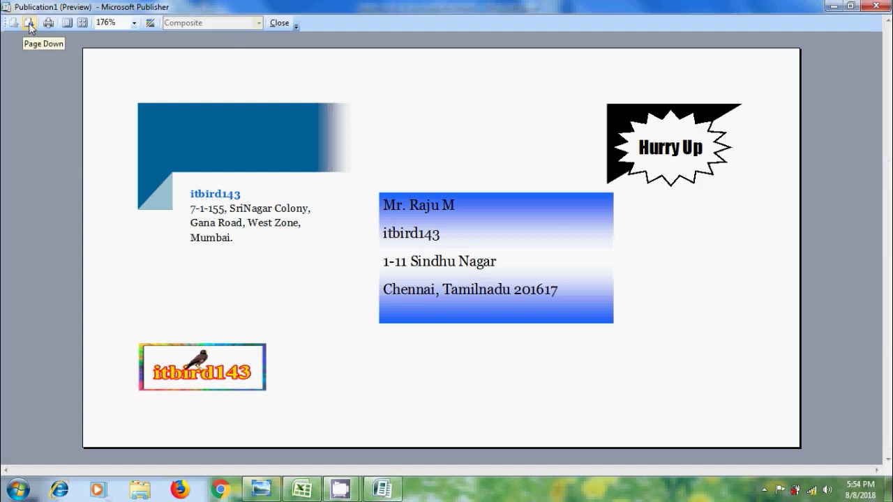
pyautogui.click(30, 26)
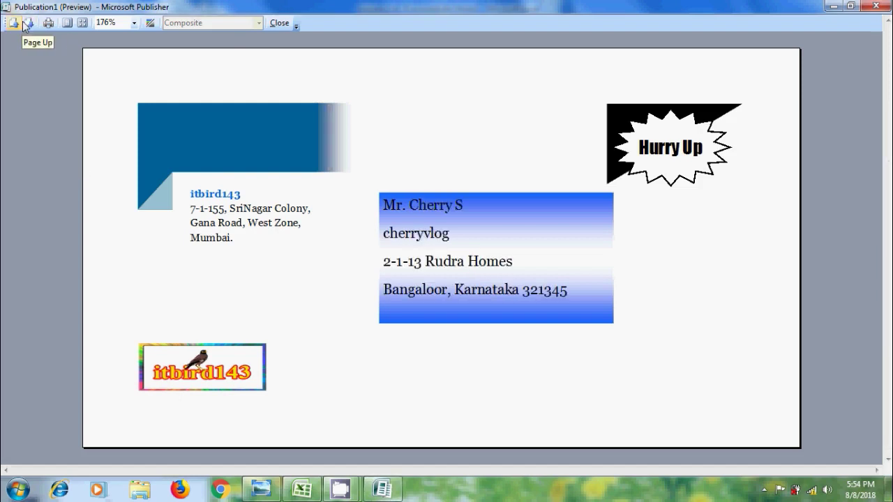
pyautogui.click(30, 26)
pyautogui.click(29, 26)
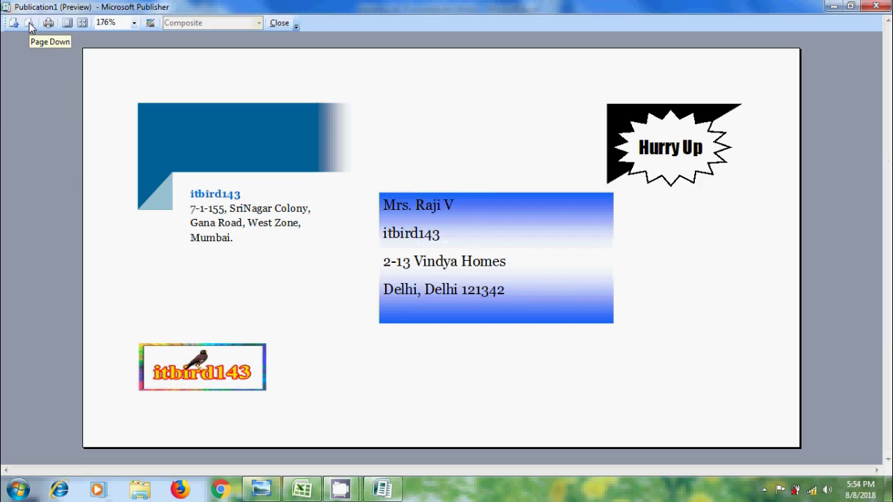
pyautogui.click(14, 23)
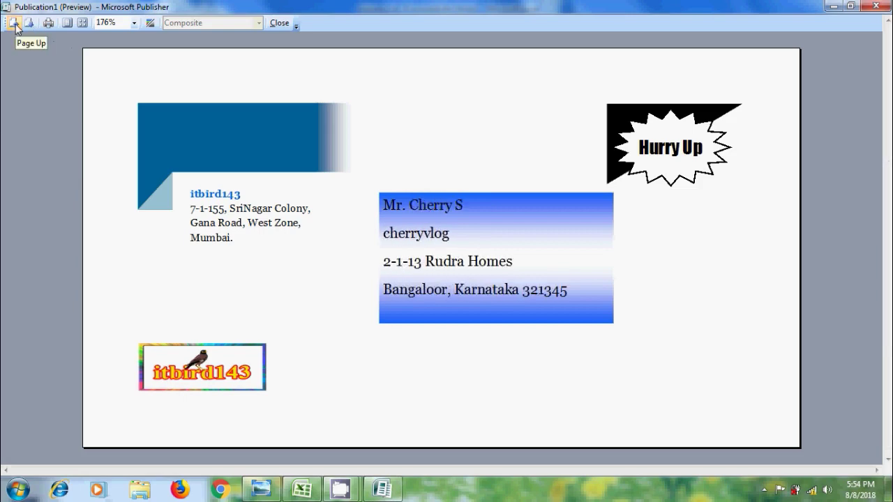
pyautogui.click(14, 24)
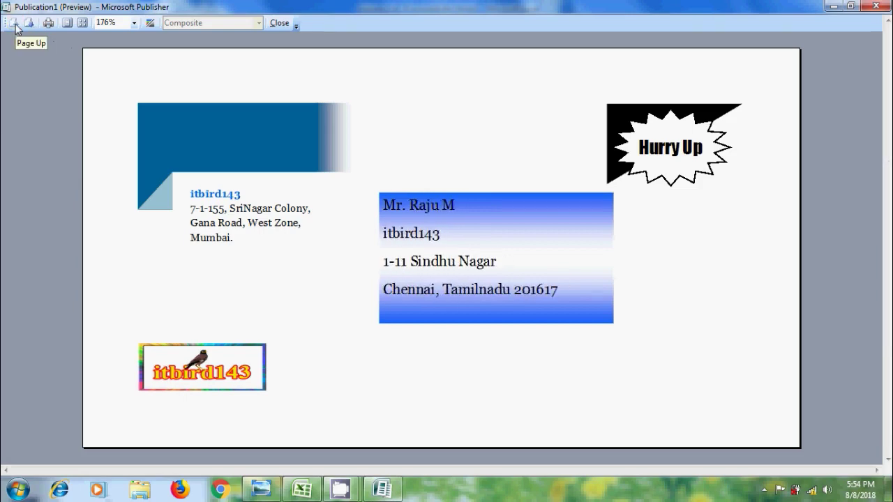
pyautogui.click(285, 25)
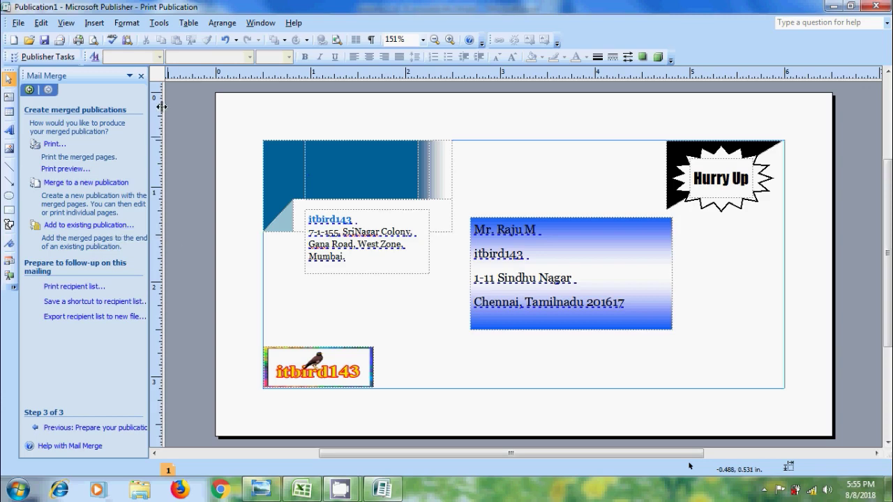
# Step: Cancel the mail merge via Tools > Mailings and Catalogs, confirm, and bring up the tutorial title slide
pyautogui.click(160, 23)
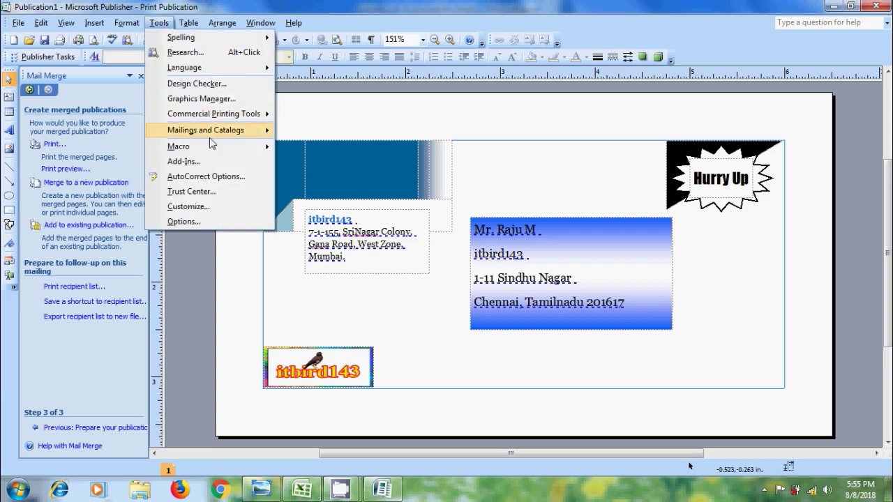
pyautogui.moveTo(206, 131)
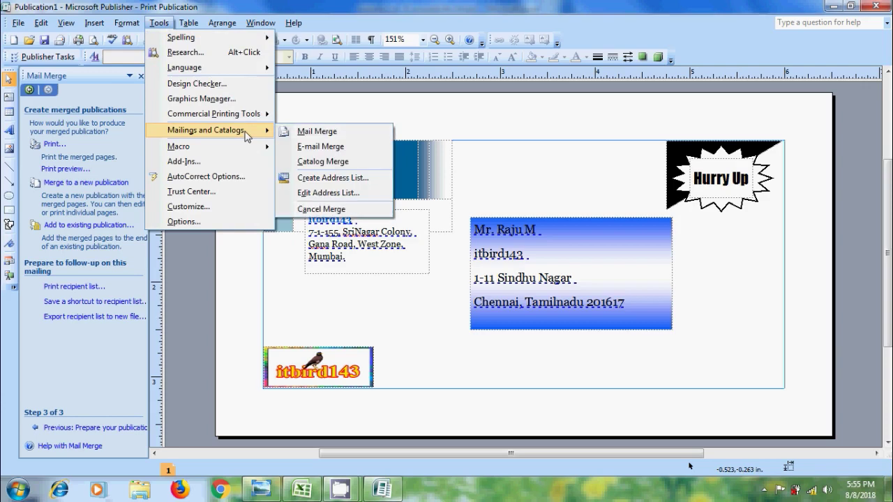
pyautogui.click(351, 214)
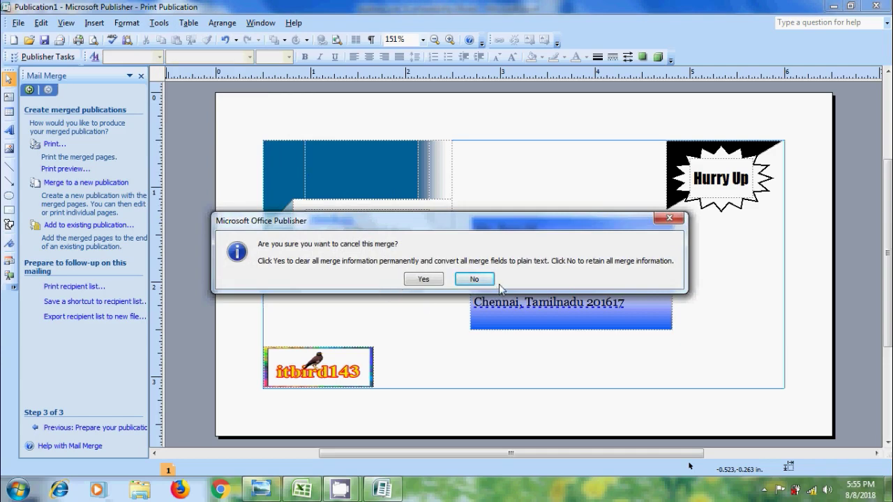
pyautogui.click(424, 279)
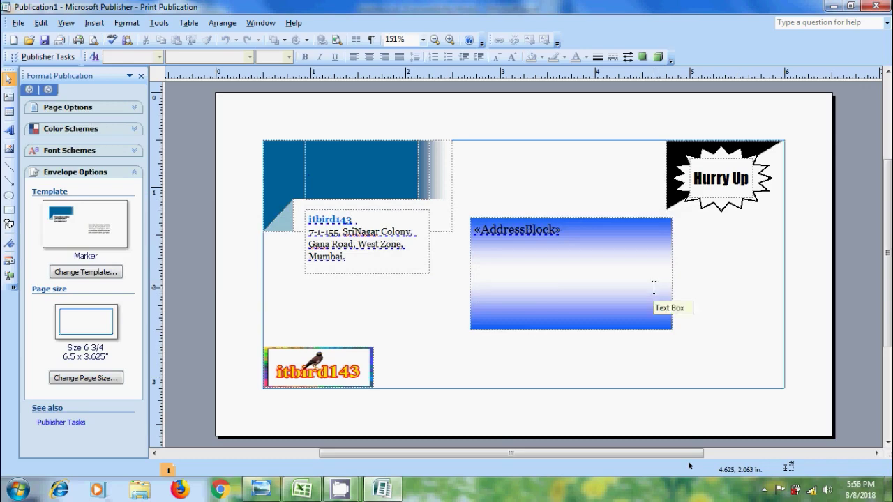
pyautogui.click(271, 488)
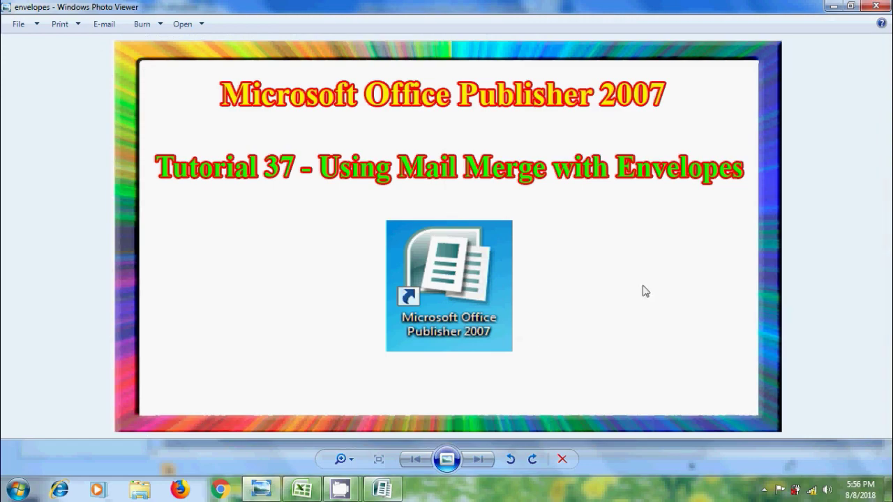
# Step: Close the Photo Viewer title slide and hide Publisher and Excel to show the desktop
pyautogui.click(833, 6)
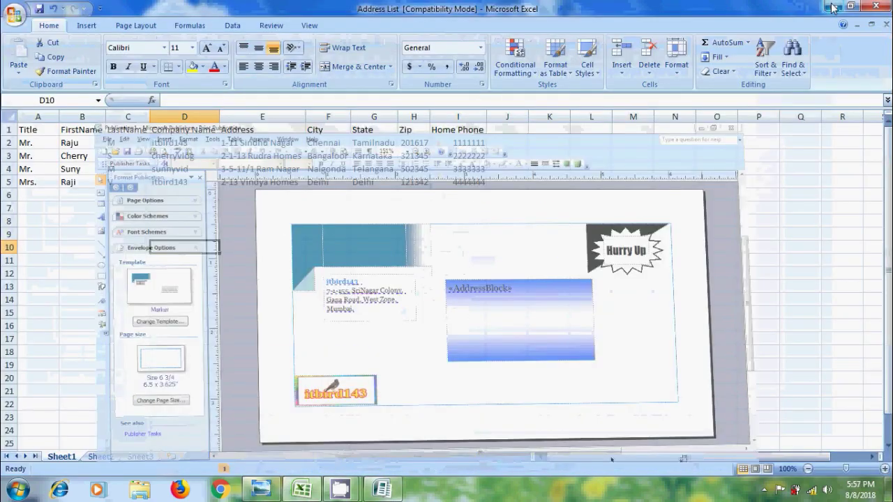
pyautogui.click(833, 6)
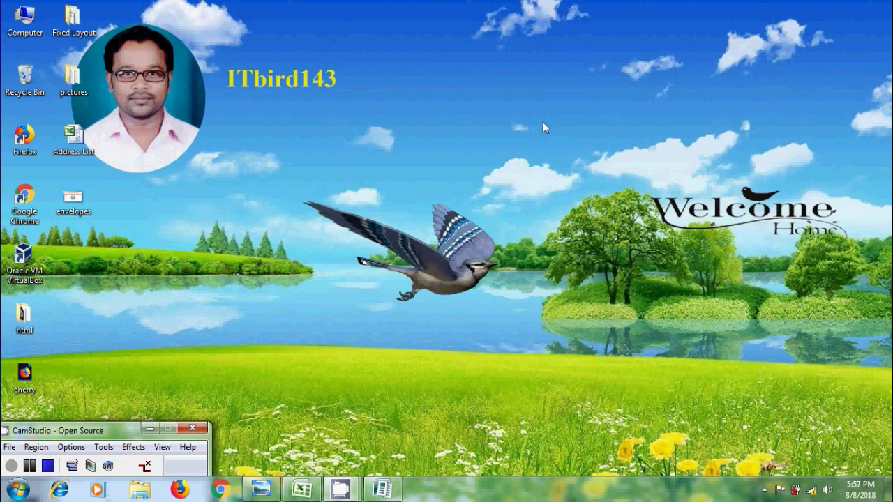